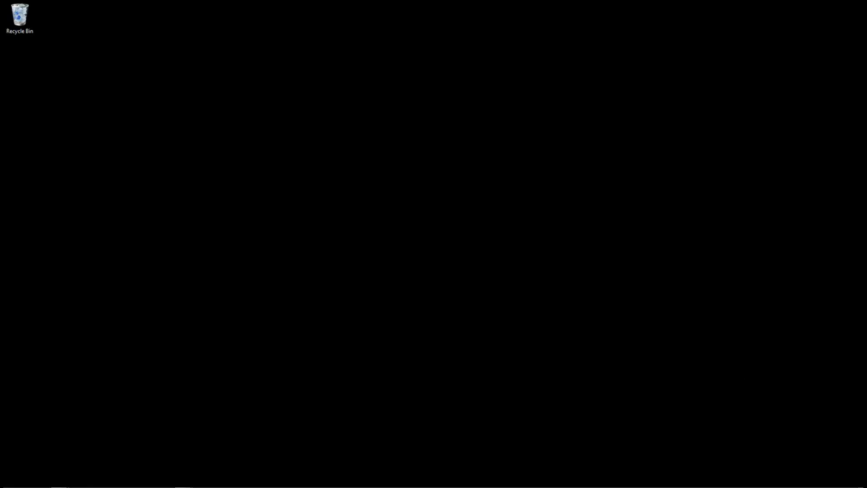
# - Place car_image.jpg in the middle of the desktop and open it for viewing
pyautogui.moveTo(0, 221); pyautogui.dragTo(435, 230)
pyautogui.click(441, 309)
pyautogui.doubleClick(426, 217)
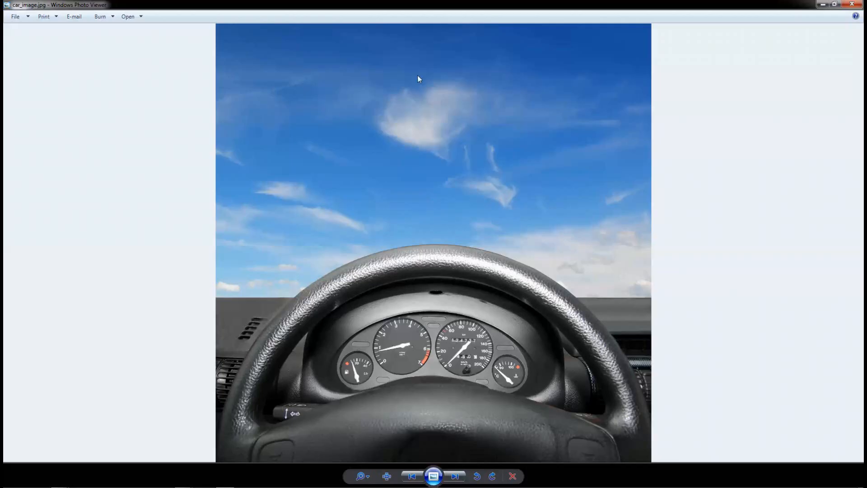
# - Examine the steering wheel and dashboard in car_image.jpg up close, then close the image
pyautogui.scroll(3, 387, 334)
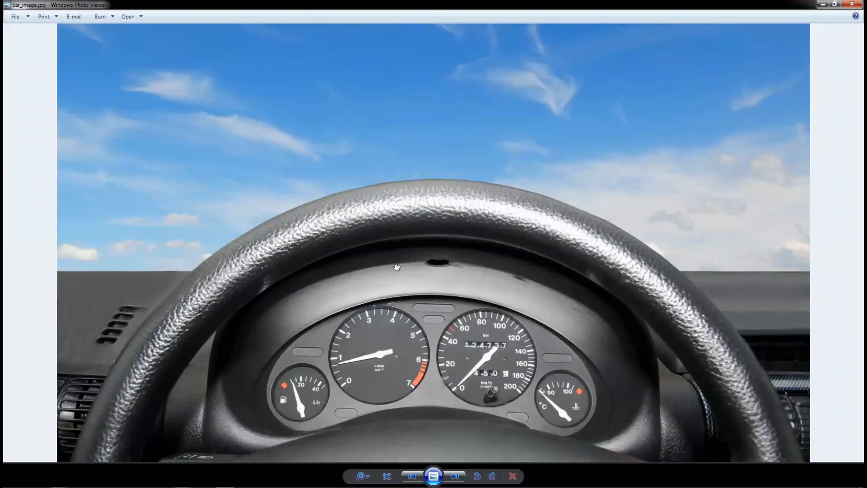
pyautogui.moveTo(396, 266); pyautogui.dragTo(389, 425)
pyautogui.scroll(2, 378, 255)
pyautogui.scroll(-5, 443, 176)
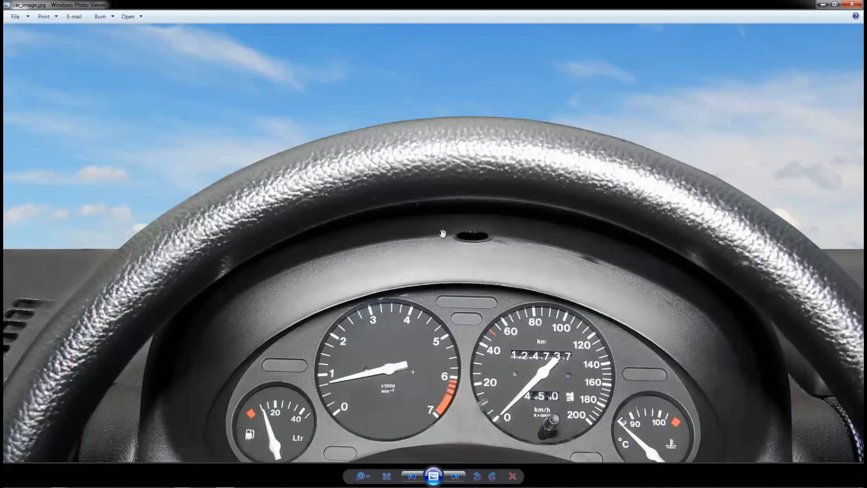
pyautogui.scroll(-2, 452, 266)
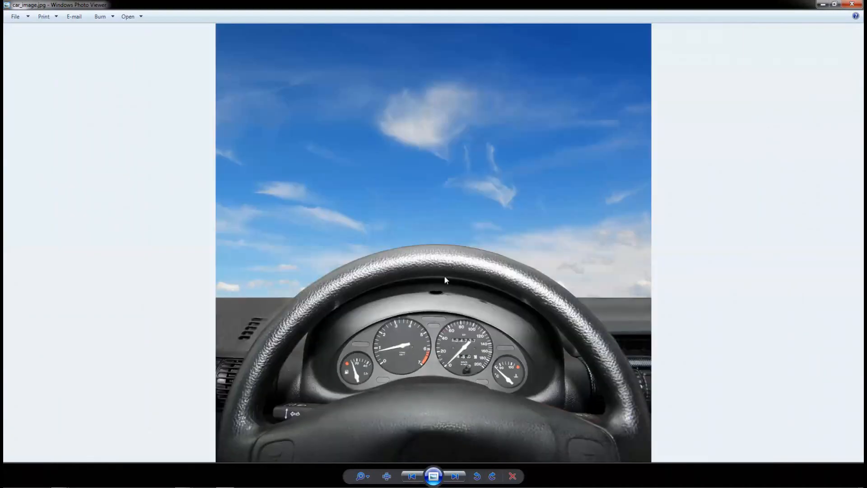
pyautogui.click(852, 4)
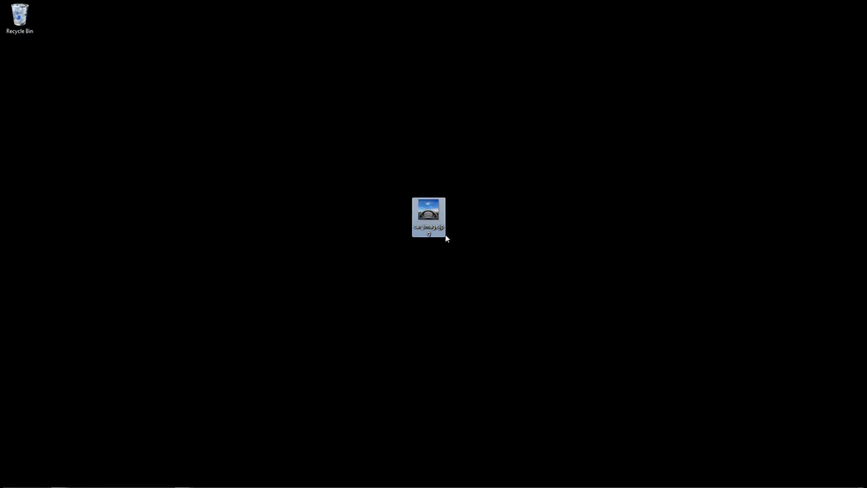
# - Open the properties of car_image.jpg and check its file size
pyautogui.rightClick(434, 221)
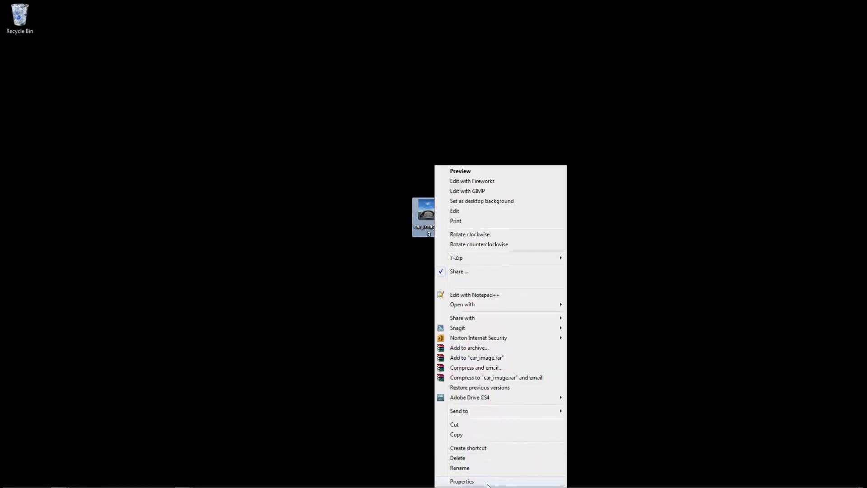
pyautogui.click(465, 480)
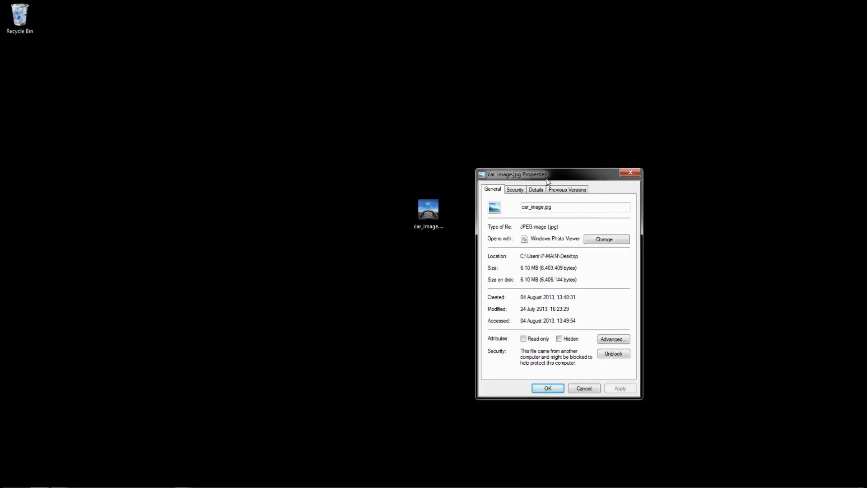
pyautogui.moveTo(521, 270); pyautogui.dragTo(539, 270)
# - Look up the pixel dimensions and dpi resolution in the detailed properties of car_image.jpg
pyautogui.click(538, 192)
pyautogui.scroll(-8, 572, 339)
pyautogui.click(571, 339)
pyautogui.scroll(-6, 571, 339)
pyautogui.scroll(3, 571, 339)
pyautogui.scroll(5, 572, 339)
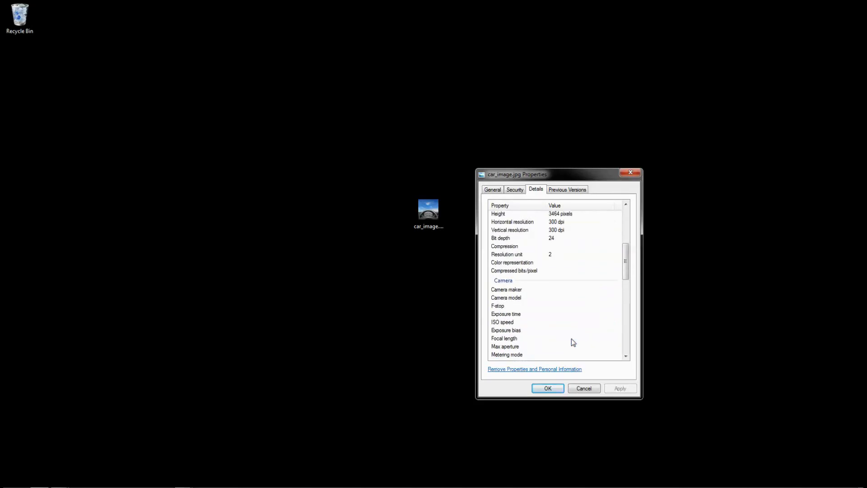
pyautogui.scroll(1, 571, 338)
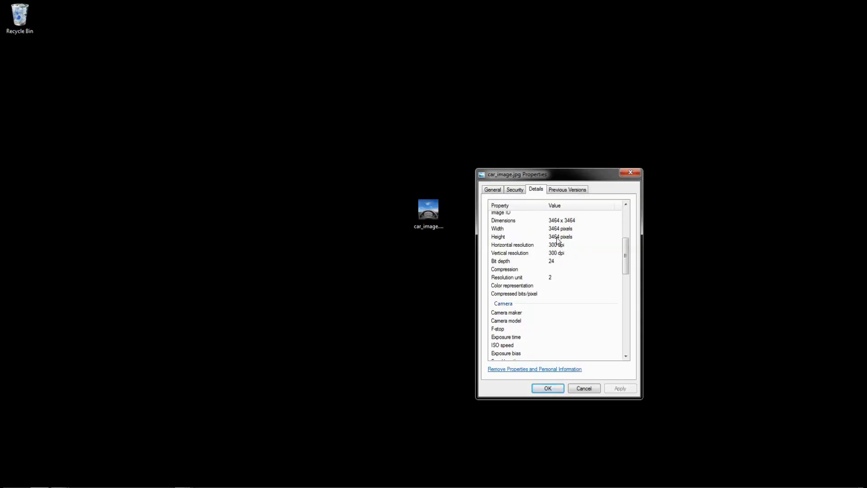
# - Recheck the file size in the general properties of car_image.jpg and close its properties
pyautogui.click(493, 189)
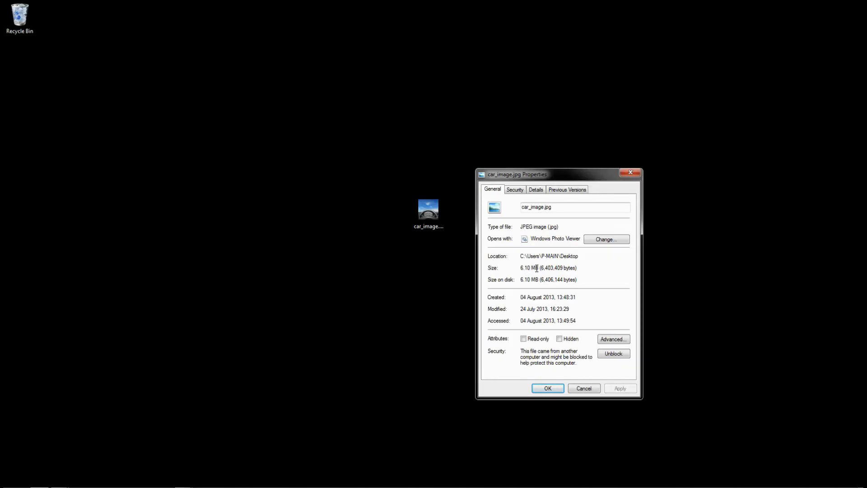
pyautogui.click(631, 172)
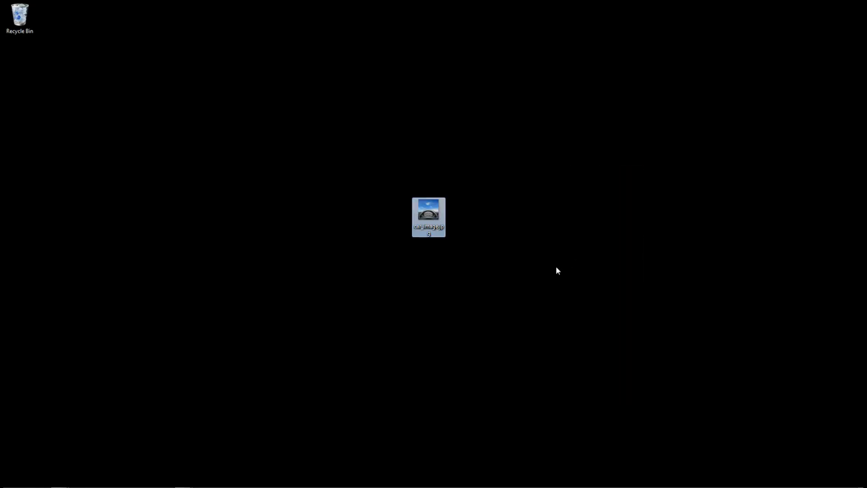
pyautogui.click(557, 267)
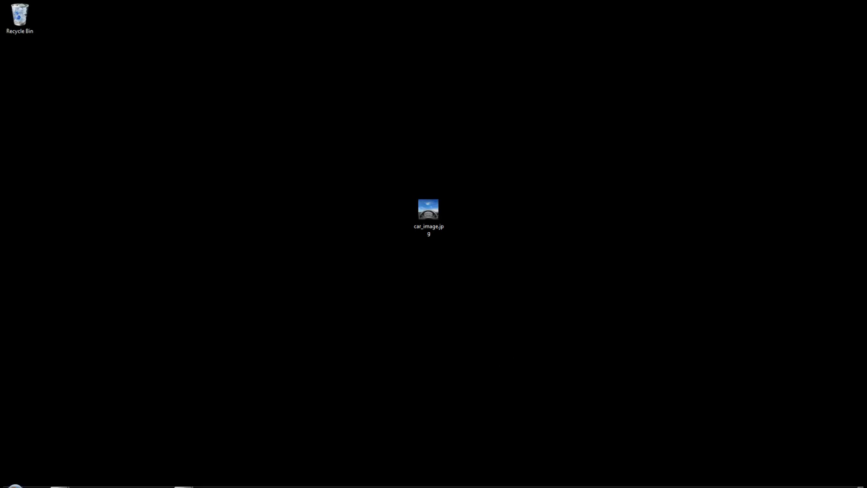
# - Switch to Firefox and go from the Google search for "gimp" to the official GIMP website's downloads page
pyautogui.moveTo(181, 484)
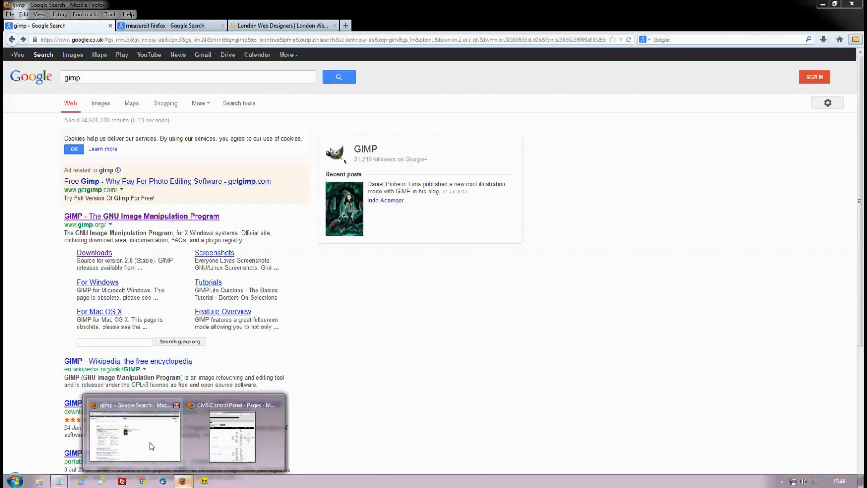
pyautogui.click(152, 447)
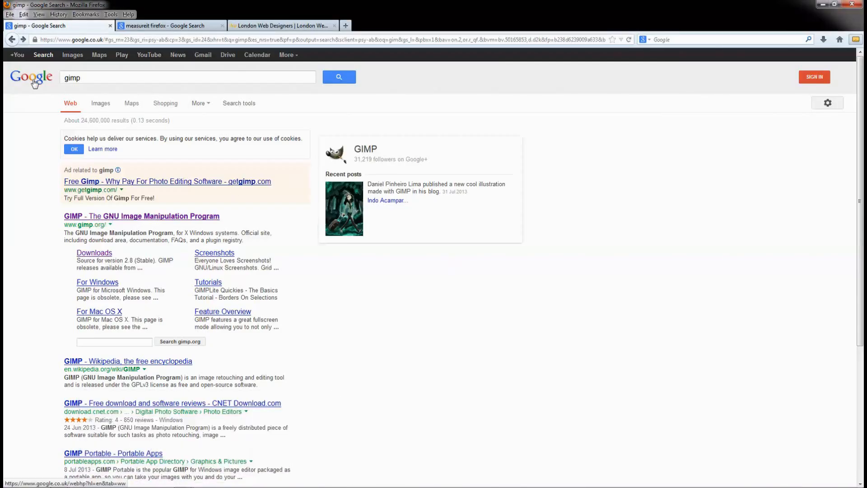
pyautogui.doubleClick(65, 77)
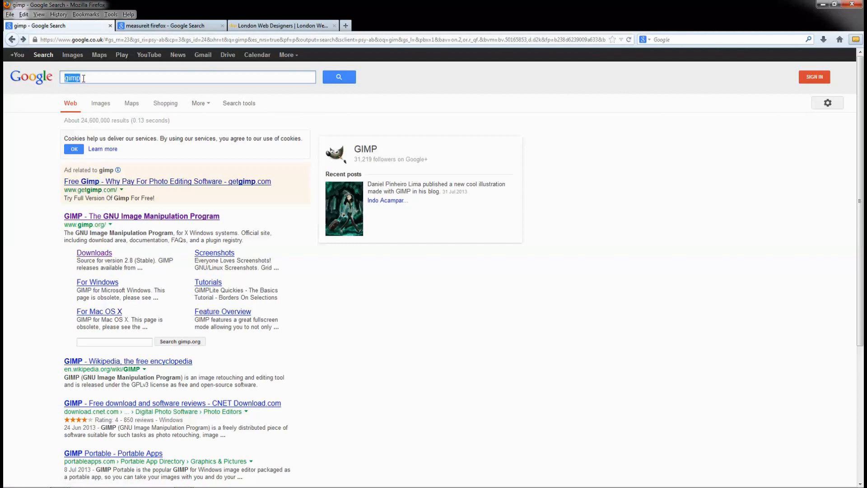
pyautogui.click(335, 80)
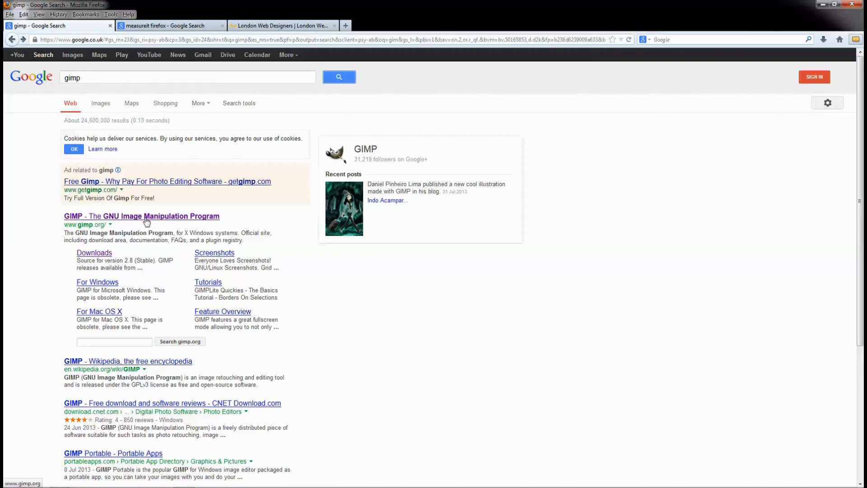
pyautogui.click(187, 220)
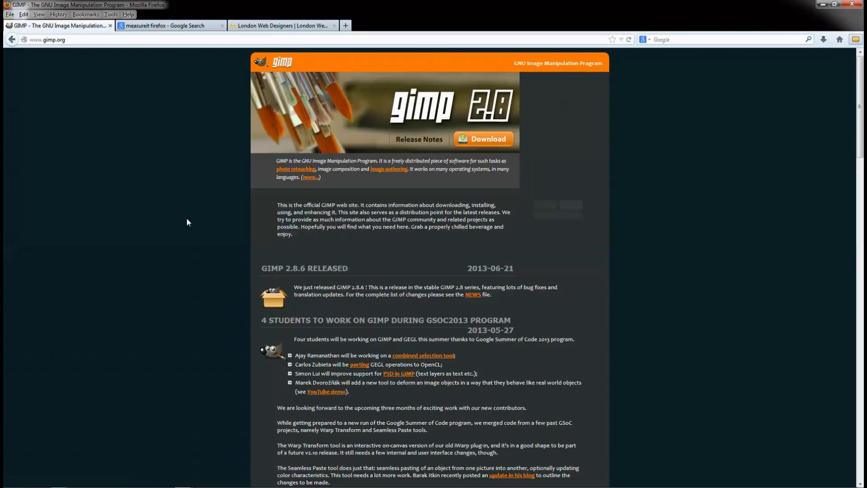
pyautogui.click(479, 140)
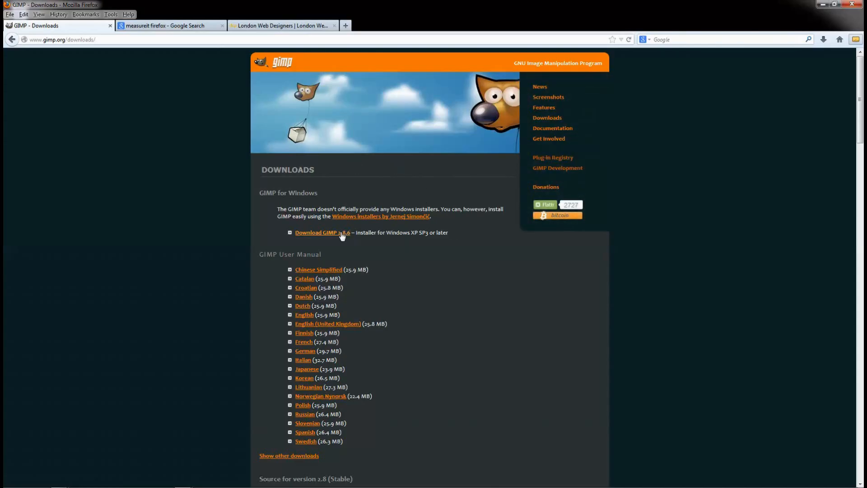
# - Review the GIMP downloads page for the Windows installer and its system requirements, the user manual languages and the mirror sites
pyautogui.moveTo(447, 232); pyautogui.dragTo(296, 233)
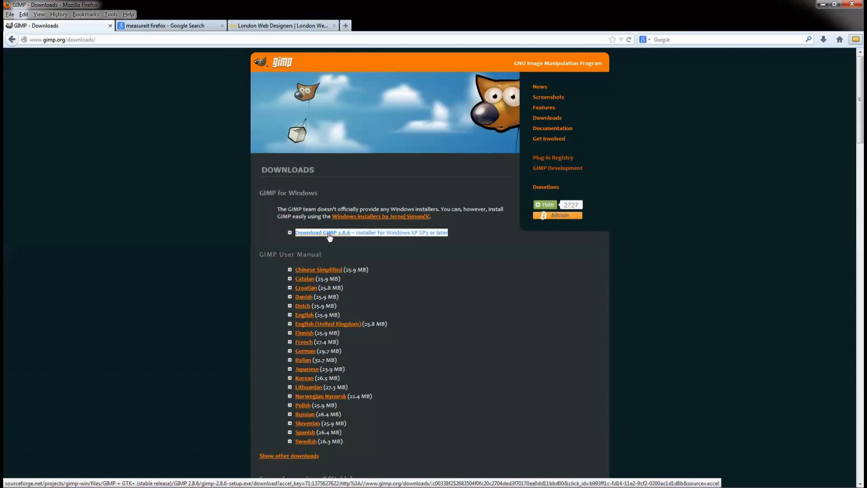
pyautogui.click(400, 264)
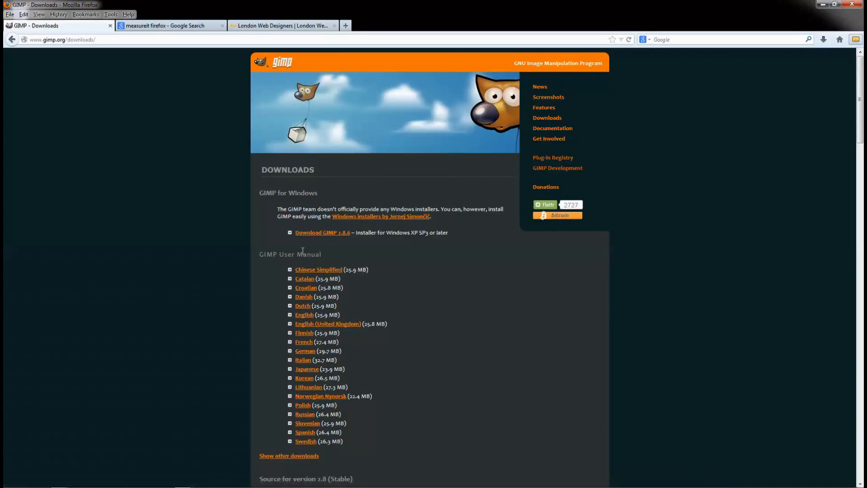
pyautogui.moveTo(259, 256); pyautogui.dragTo(330, 259)
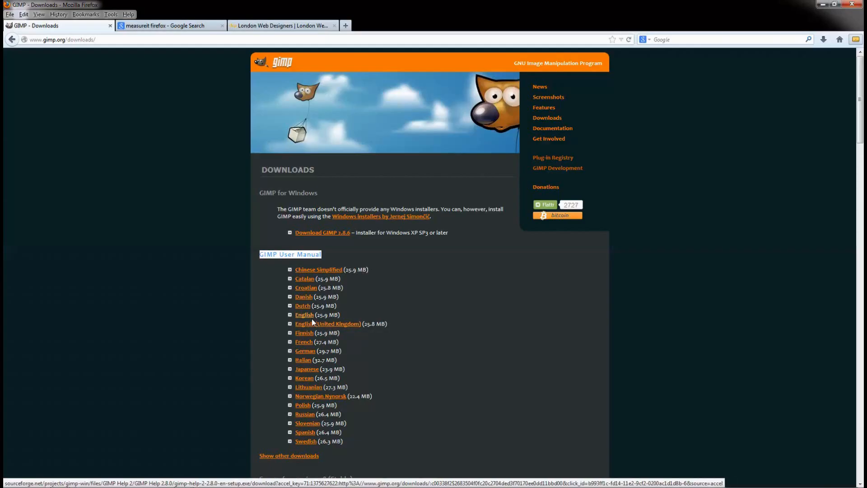
pyautogui.click(384, 289)
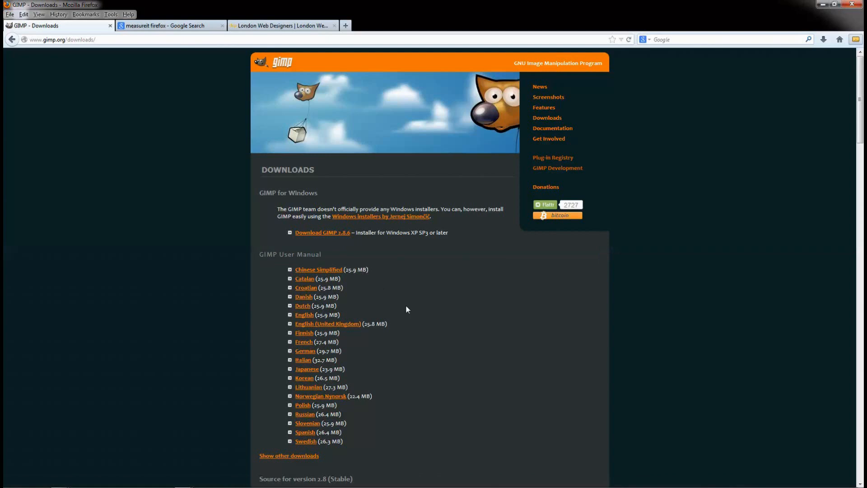
pyautogui.scroll(-2, 407, 309)
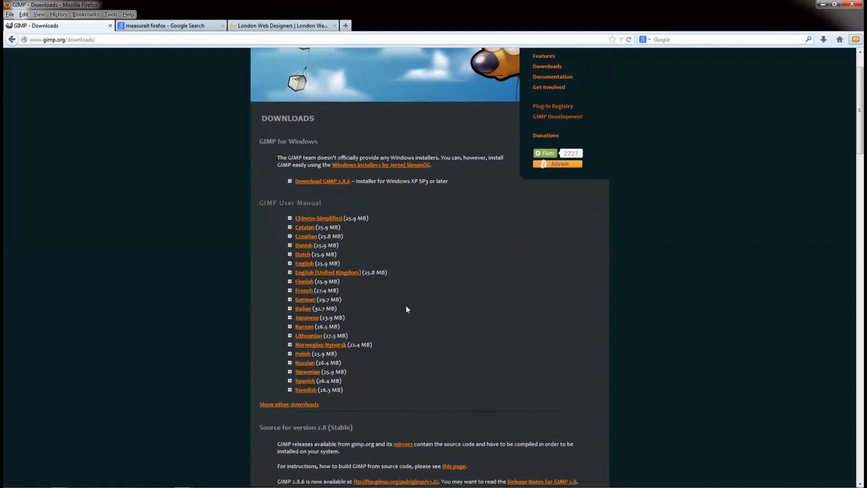
pyautogui.scroll(2, 406, 308)
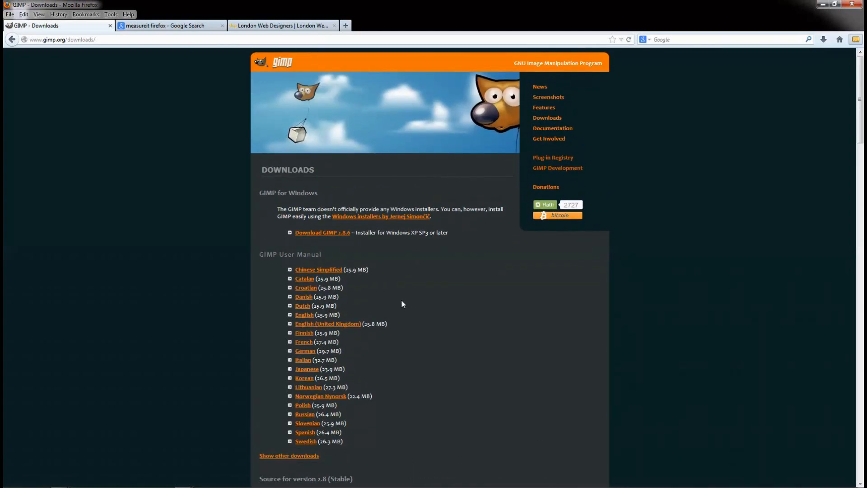
pyautogui.scroll(-15, 423, 301)
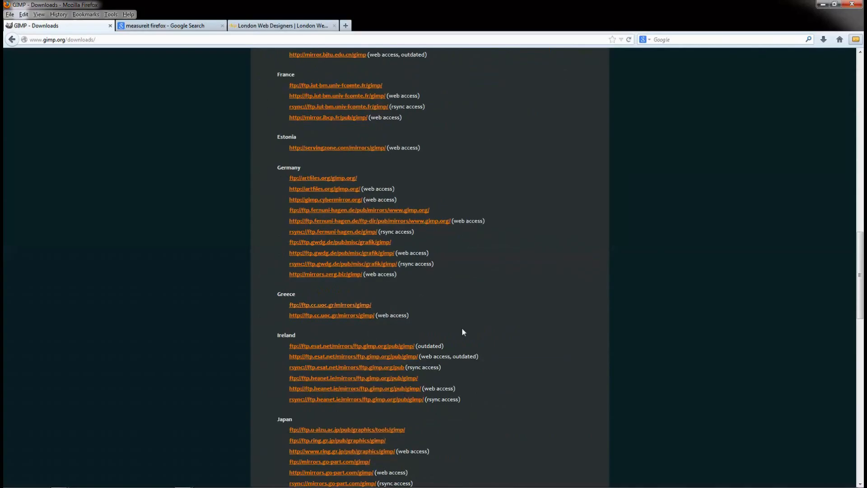
pyautogui.scroll(-20, 507, 310)
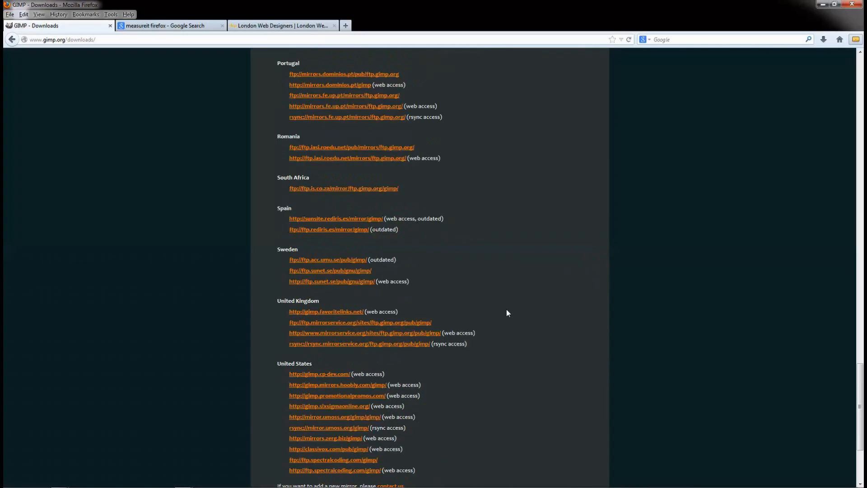
pyautogui.scroll(20, 506, 312)
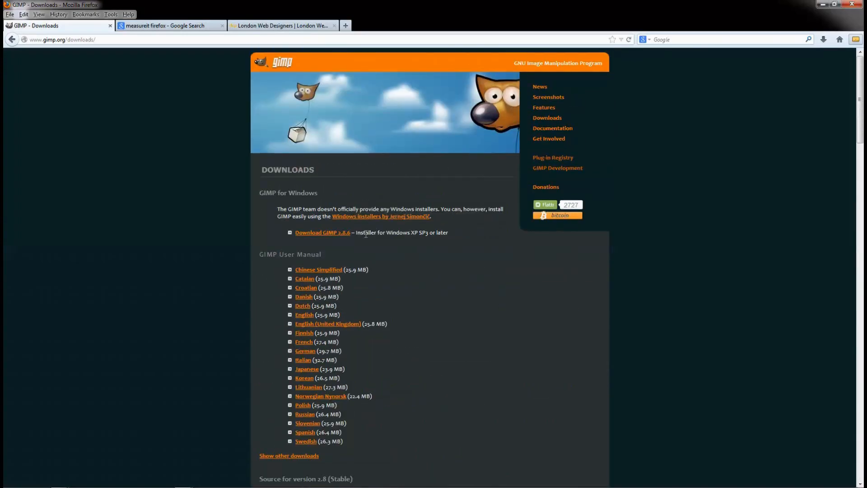
pyautogui.doubleClick(365, 233)
pyautogui.moveTo(385, 235); pyautogui.dragTo(436, 235)
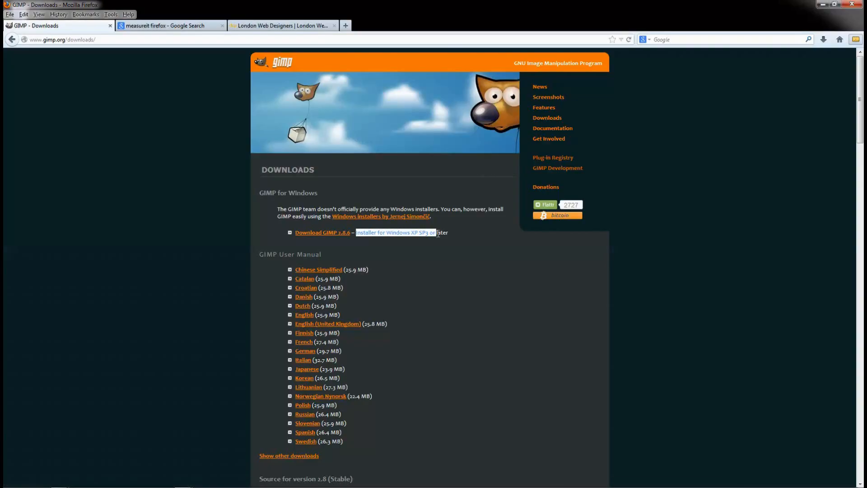
pyautogui.click(438, 231)
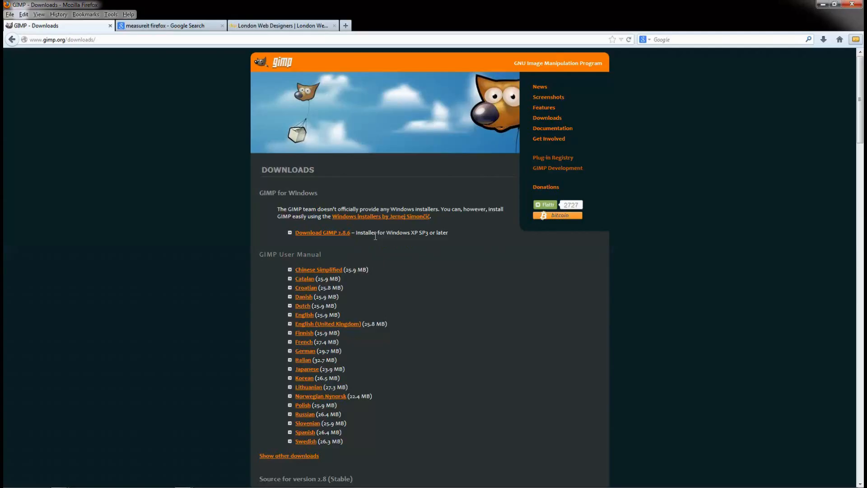
# - Download the GIMP 2.8.6 Windows installer, save gimp-2.8.6-setup.exe and point out the alternative direct download link
pyautogui.click(334, 232)
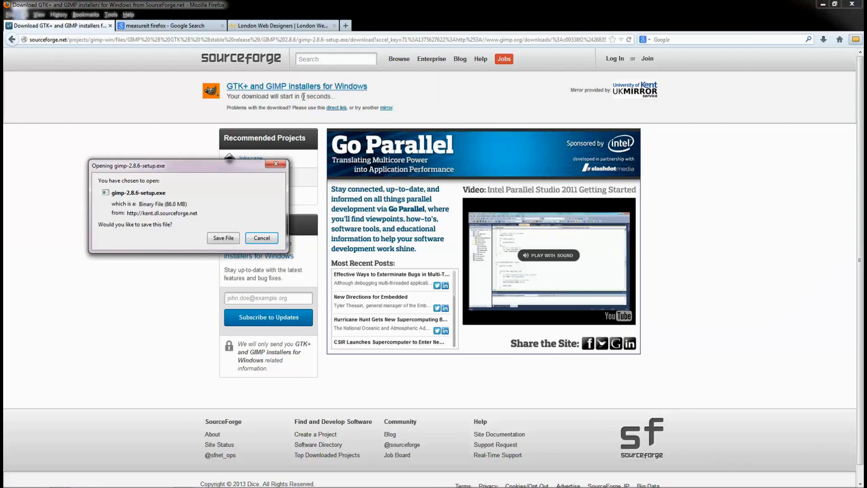
pyautogui.moveTo(182, 163)
pyautogui.mouseDown()
pyautogui.moveTo(191, 141)
pyautogui.moveTo(189, 152)
pyautogui.mouseUp()
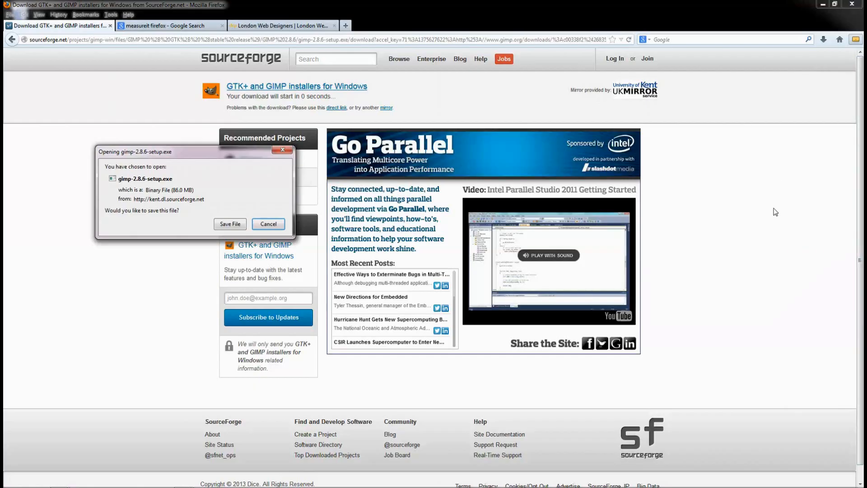
pyautogui.moveTo(214, 156); pyautogui.dragTo(205, 163)
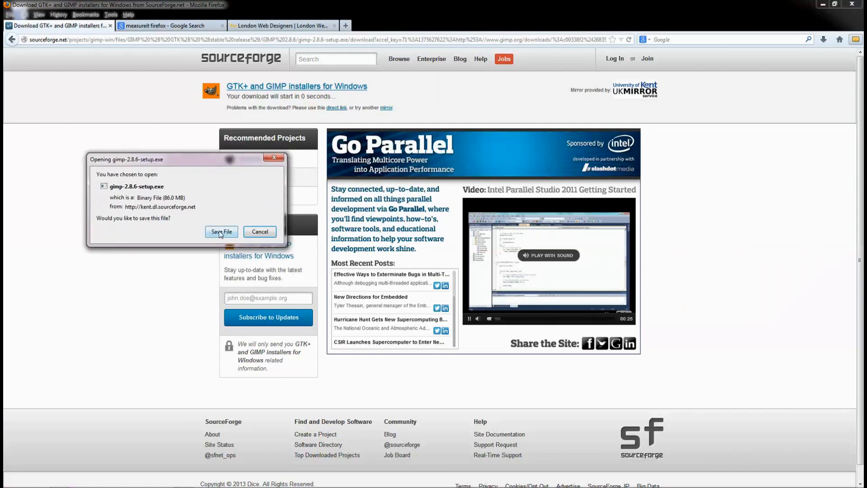
pyautogui.moveTo(137, 198); pyautogui.dragTo(200, 198)
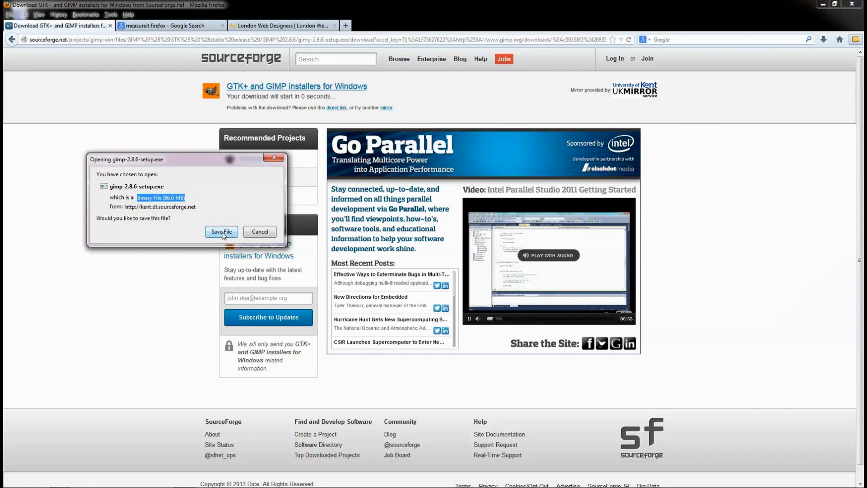
pyautogui.click(222, 232)
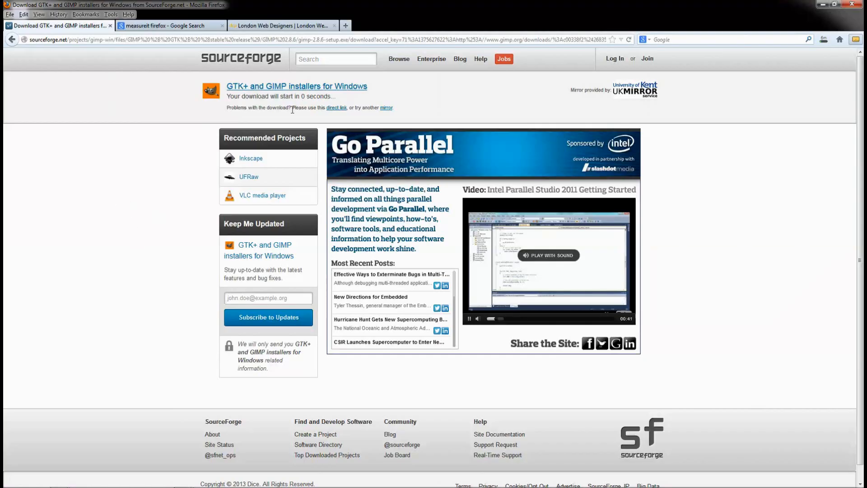
pyautogui.moveTo(348, 108); pyautogui.dragTo(328, 114)
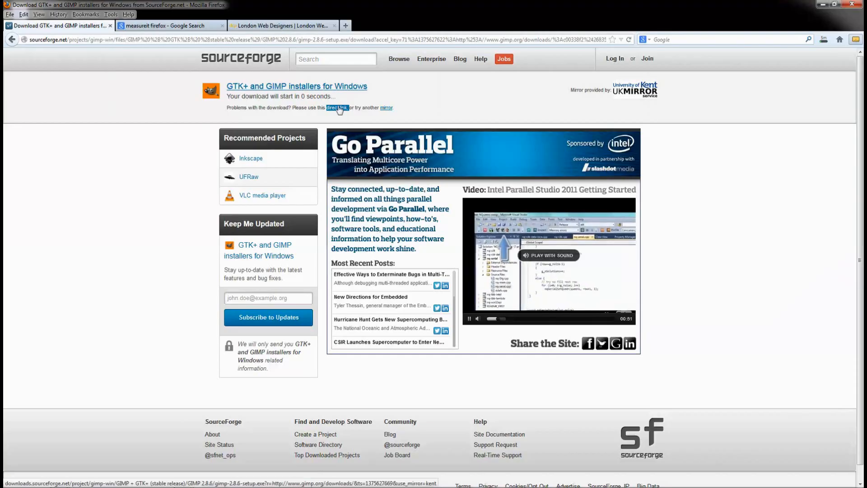
# - Cancel the running download of gimp-2.8.6-setup.exe and close the downloads list
pyautogui.click(817, 80)
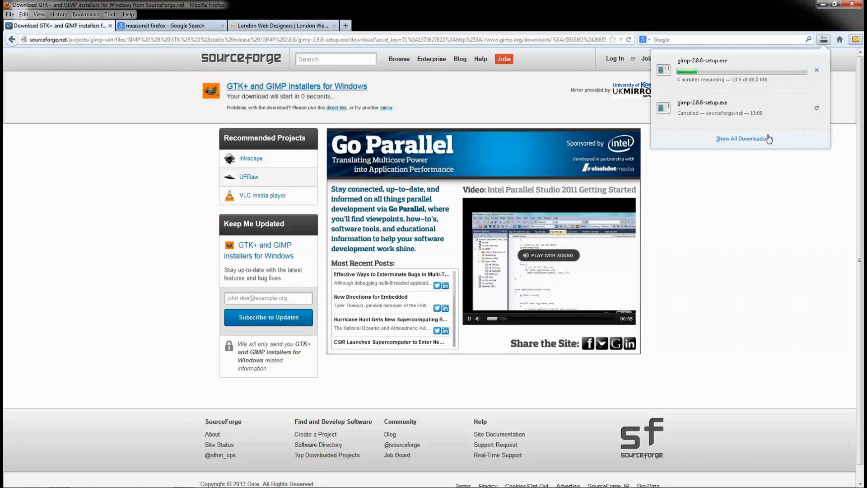
pyautogui.click(817, 70)
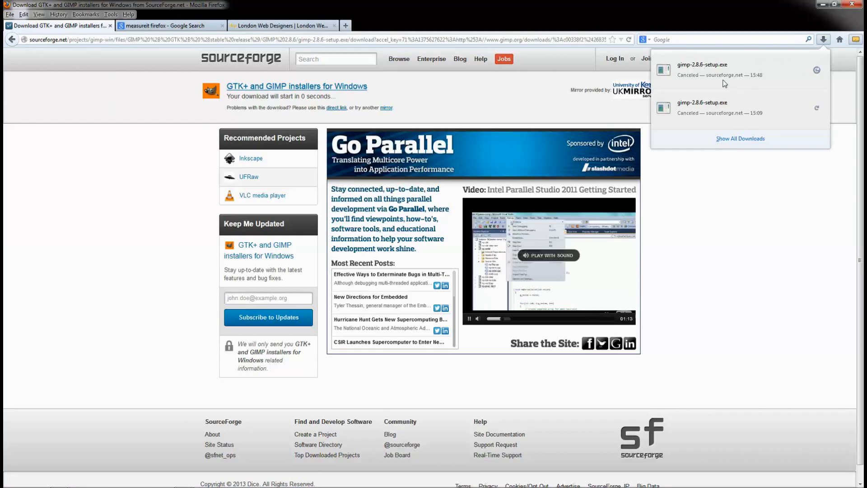
pyautogui.click(736, 165)
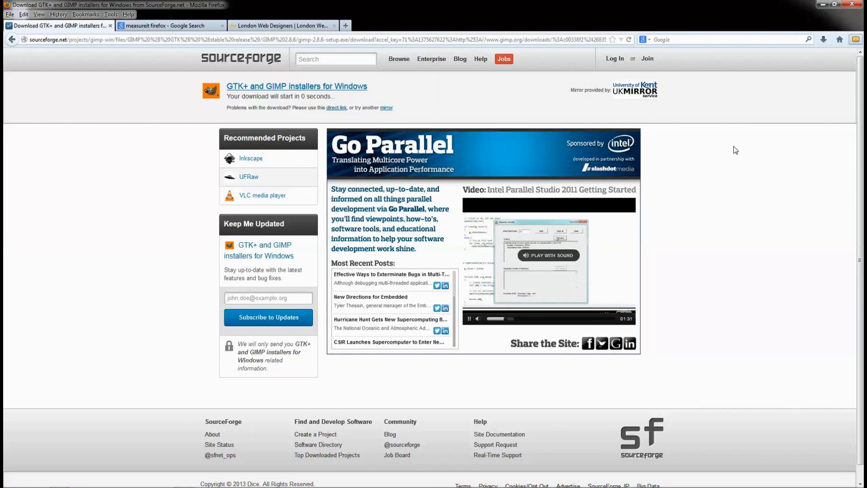
pyautogui.click(856, 41)
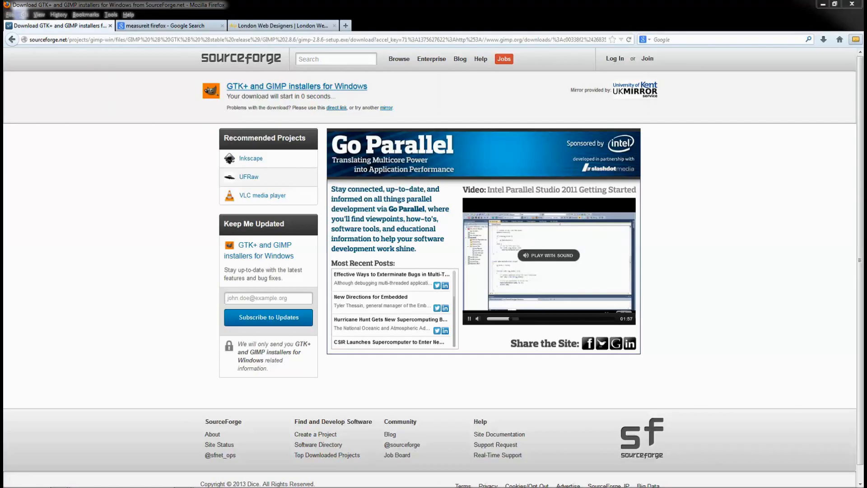
pyautogui.click(142, 91)
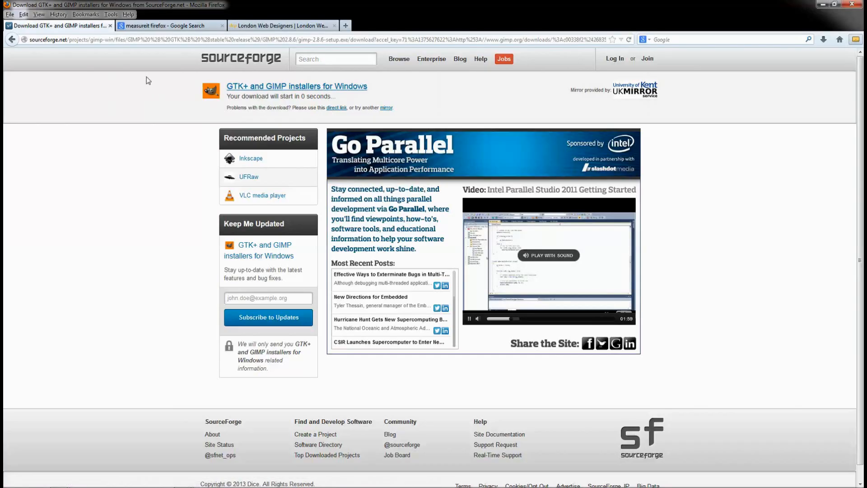
# - Search Google for "measureit firefox" and open the MeasureIt page on Mozilla Add-ons from the results
pyautogui.click(165, 28)
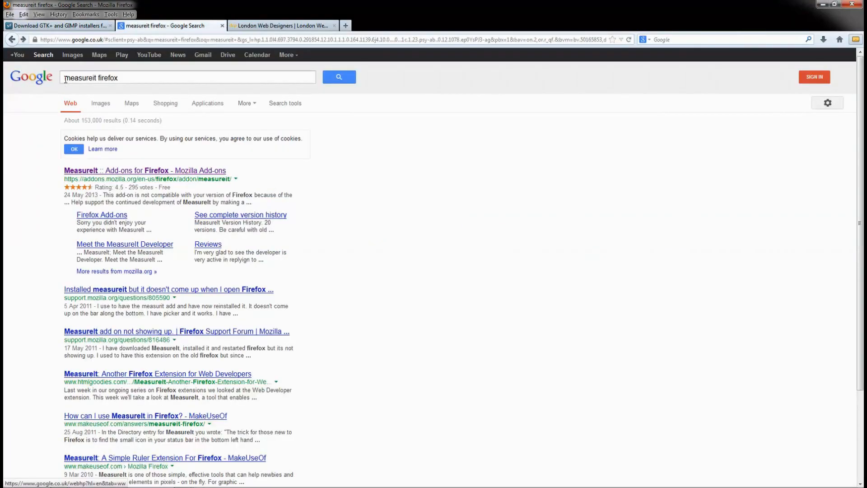
pyautogui.moveTo(99, 79); pyautogui.dragTo(207, 80)
pyautogui.press('BackSpace')
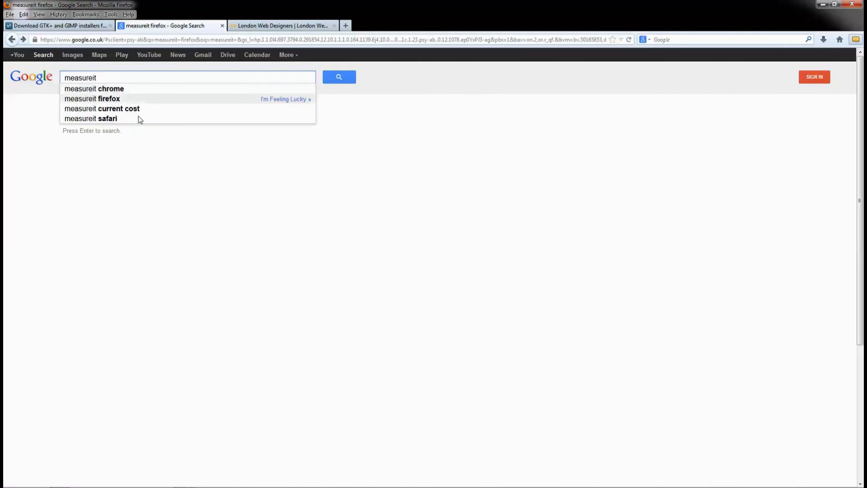
pyautogui.click(106, 102)
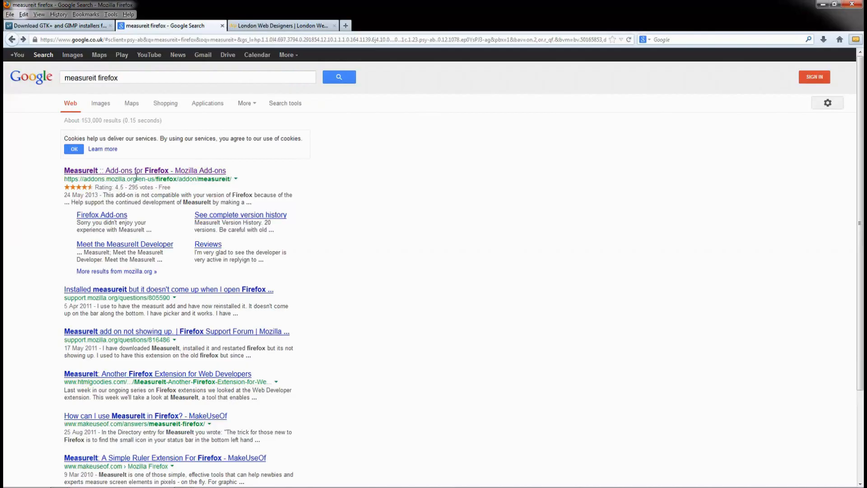
pyautogui.click(170, 172)
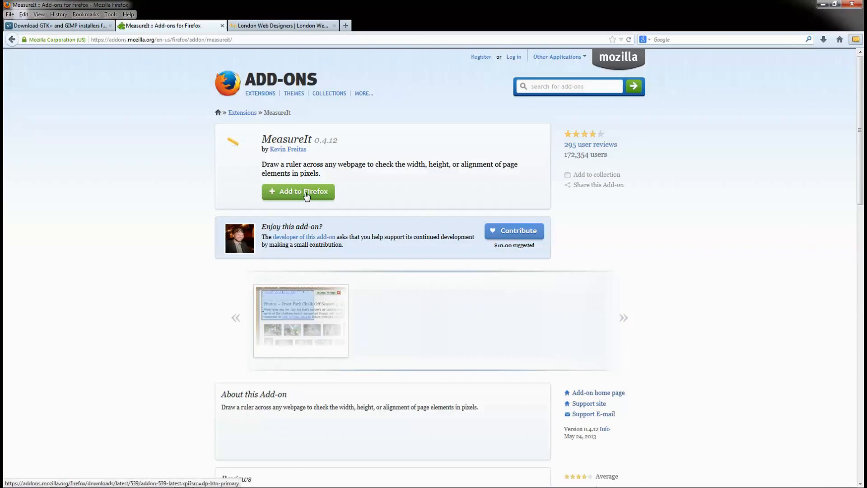
# - Add the MeasureIt extension to Firefox, allow and confirm its installation, and restart the browser
pyautogui.click(306, 195)
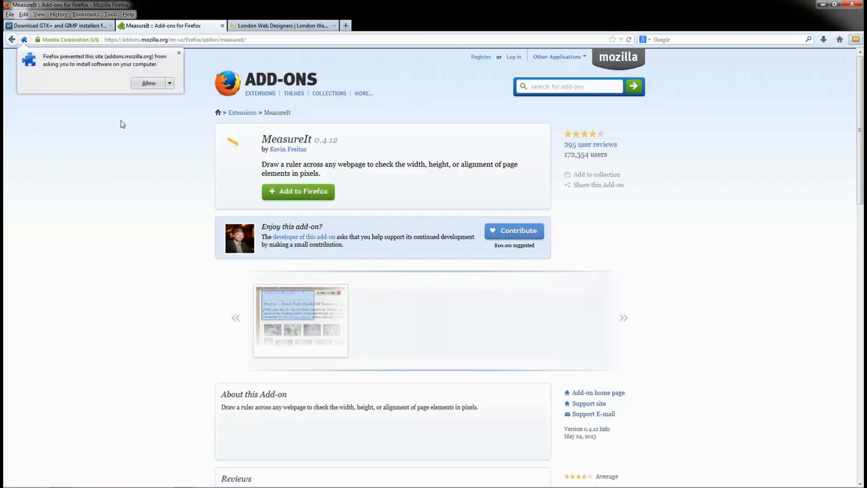
pyautogui.click(149, 84)
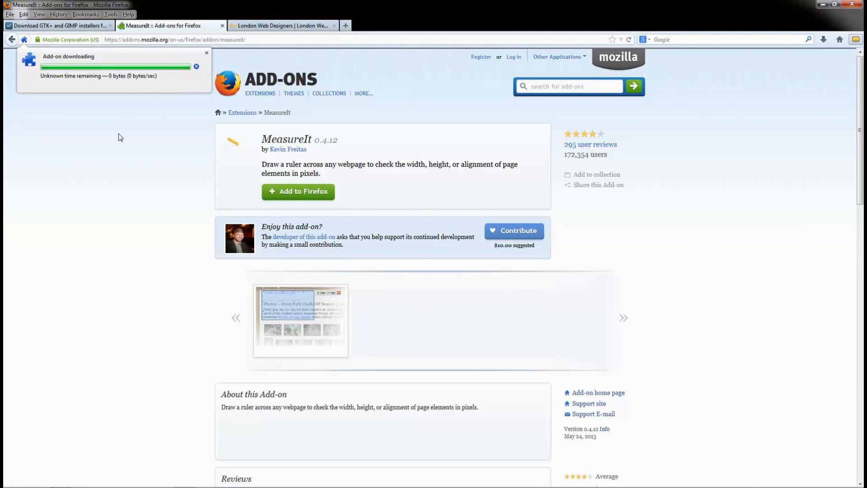
pyautogui.moveTo(447, 167); pyautogui.dragTo(380, 164)
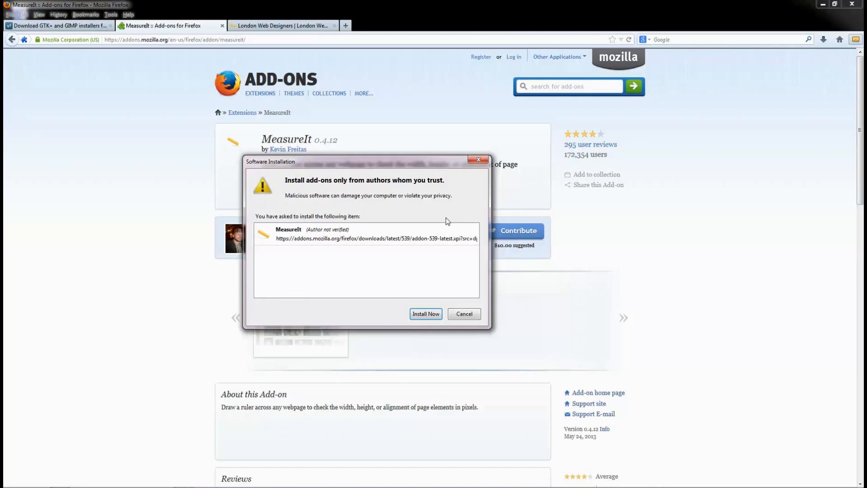
pyautogui.click(426, 314)
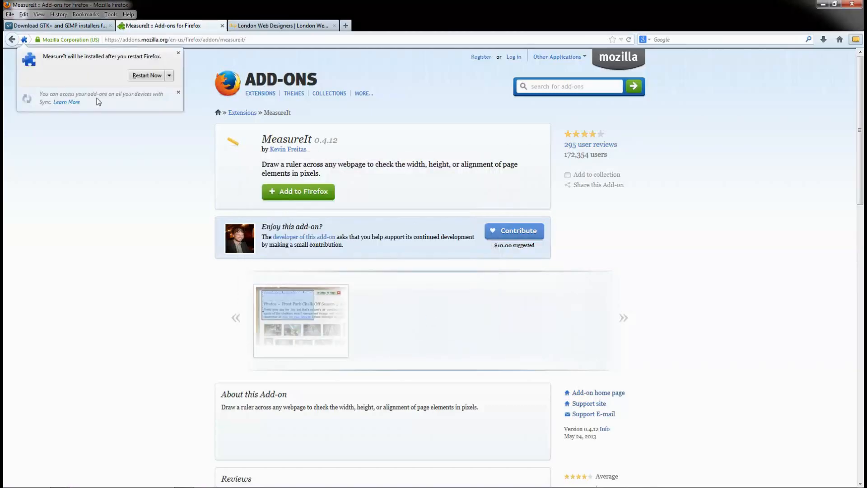
pyautogui.click(144, 76)
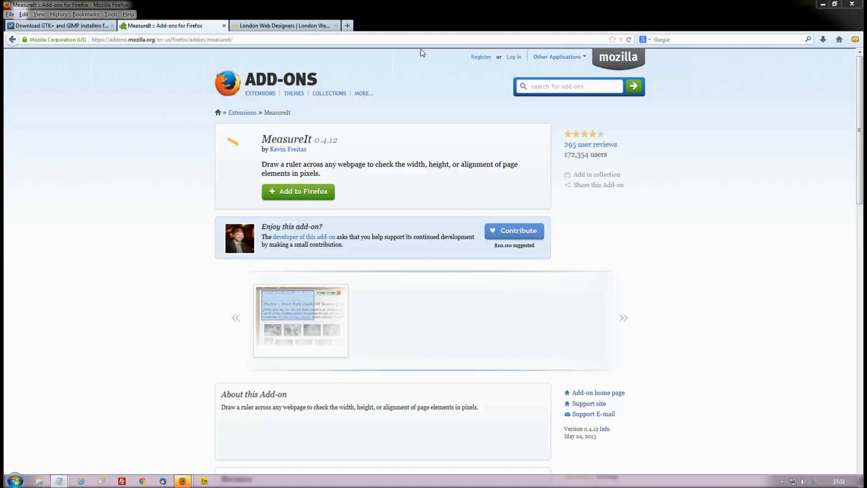
# - Open the DCP London Web Designers page and highlight the question line and the intro paragraph to point out the content column
pyautogui.click(281, 27)
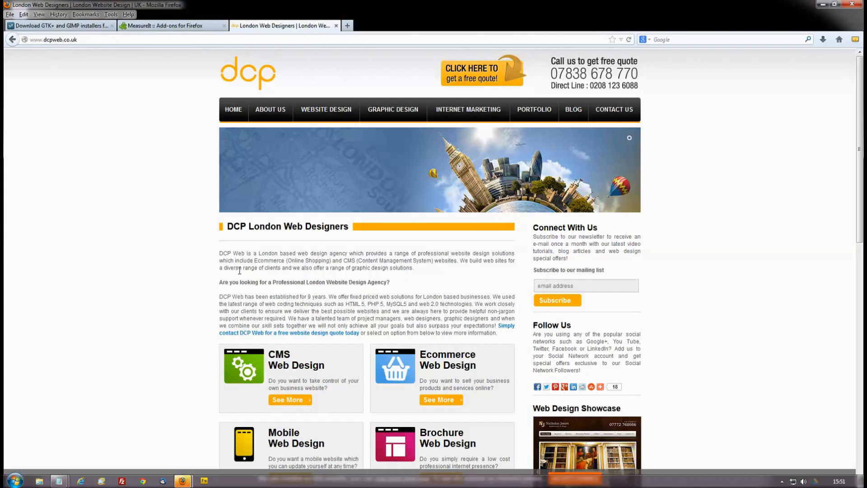
pyautogui.scroll(-2, 239, 271)
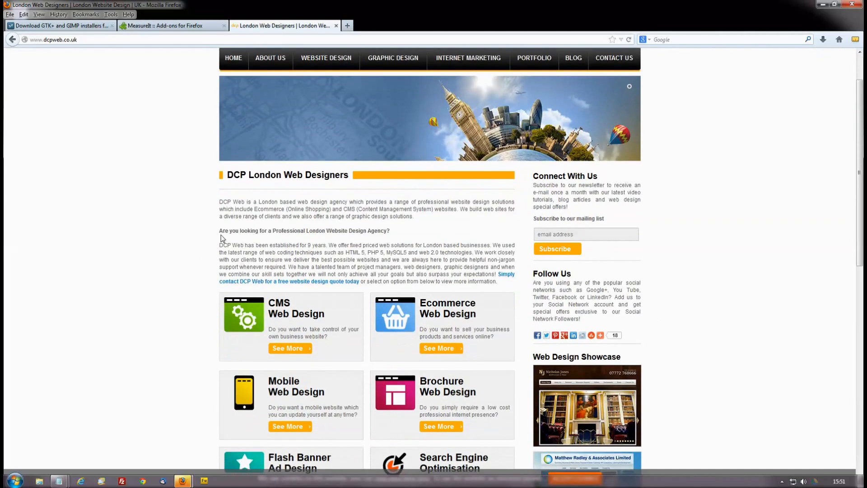
pyautogui.moveTo(220, 231); pyautogui.dragTo(391, 234)
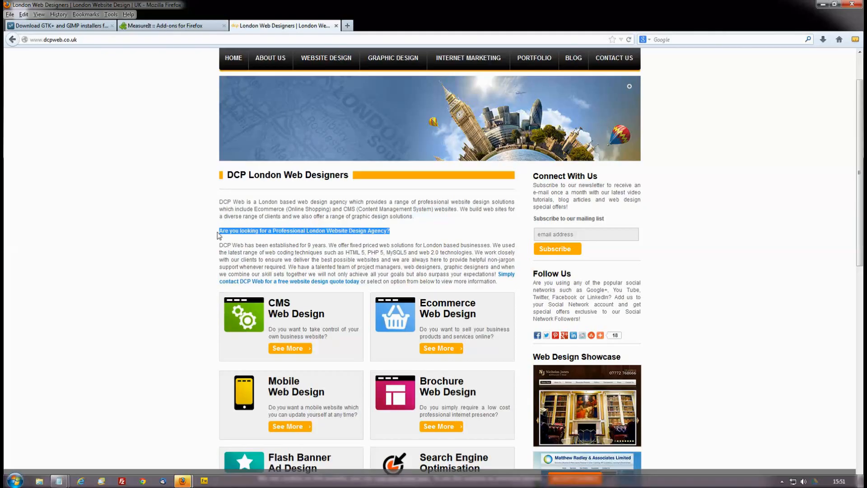
pyautogui.click(504, 232)
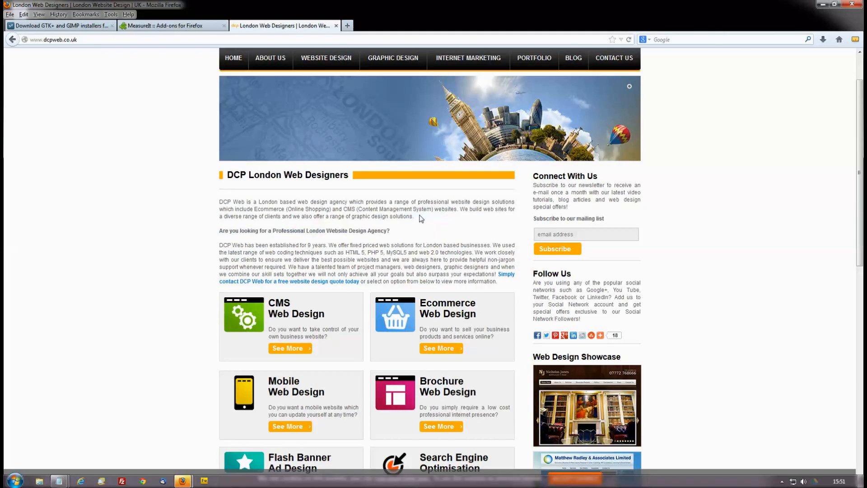
pyautogui.moveTo(220, 201); pyautogui.dragTo(483, 217)
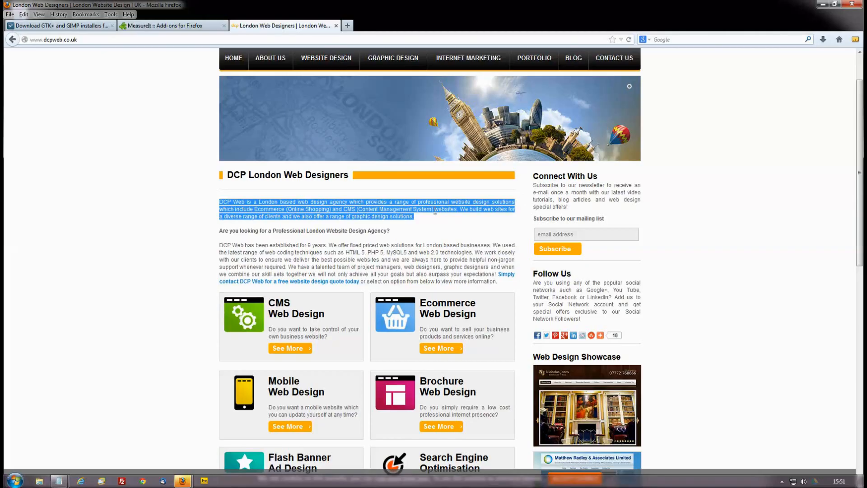
pyautogui.click(409, 243)
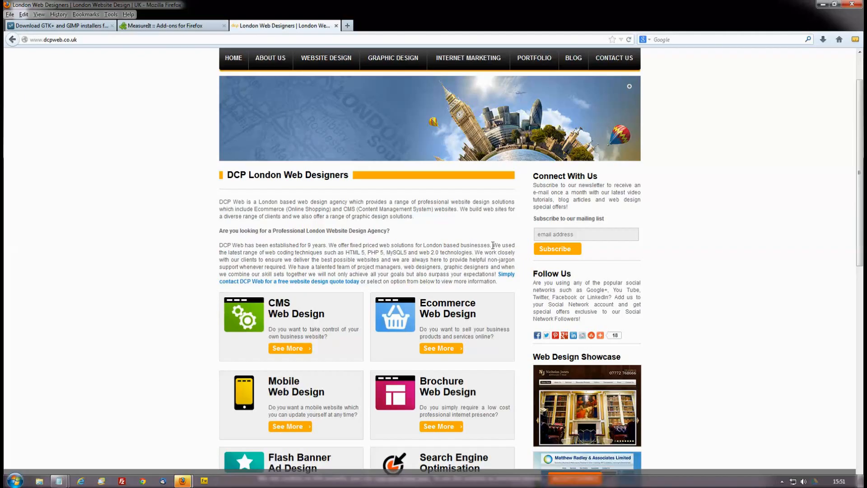
# - Measure the width of the main text column on the DCP page with MeasureIt and dismiss the measurement
pyautogui.click(856, 41)
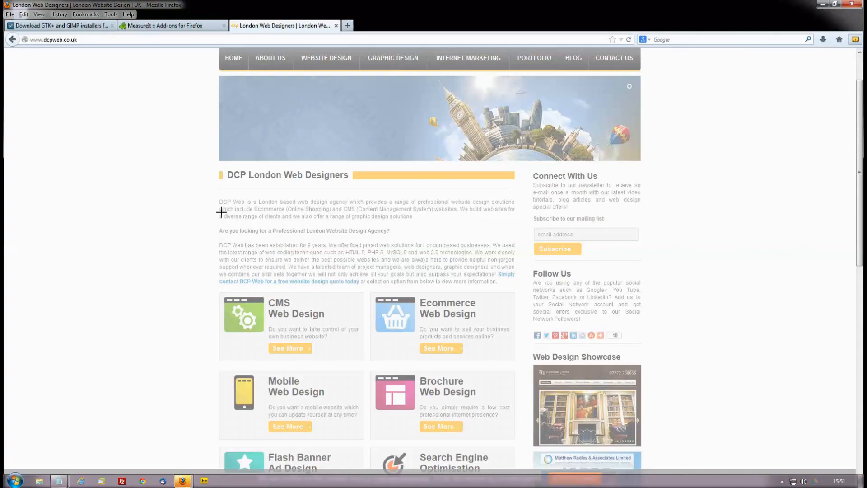
pyautogui.moveTo(219, 210); pyautogui.dragTo(495, 252)
pyautogui.moveTo(512, 256); pyautogui.dragTo(516, 257)
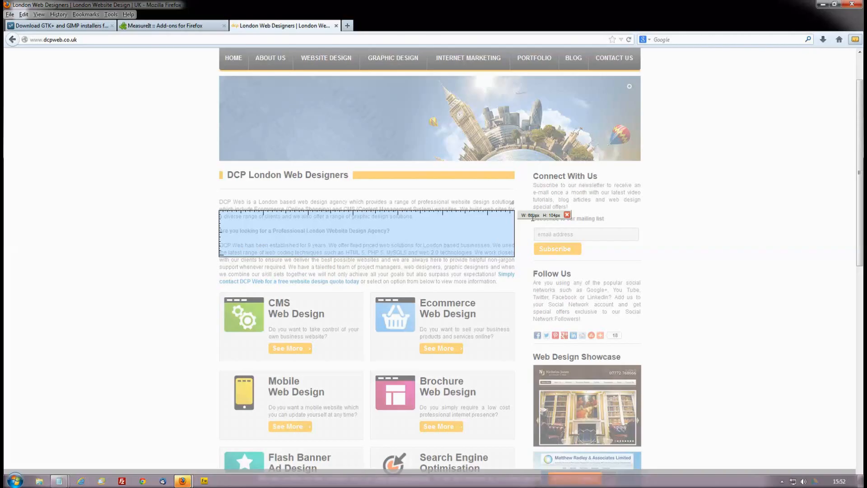
pyautogui.click(567, 215)
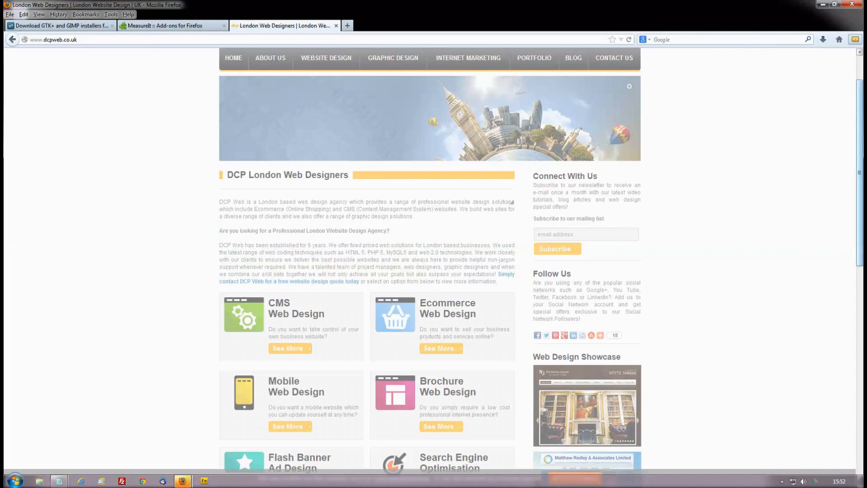
# - Minimize Firefox, point out the image width noted in Notepad, and view car_image.jpg in Windows Photo Viewer before closing it
pyautogui.hotkey('alt', 'Tab')
pyautogui.click(820, 4)
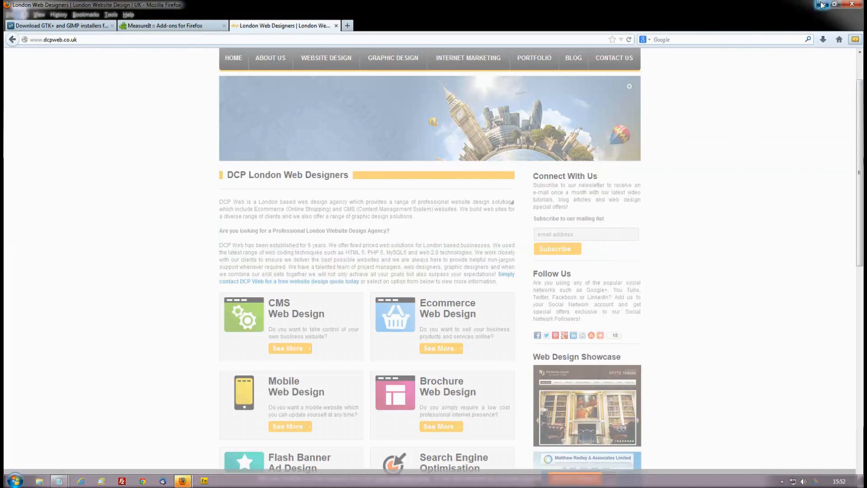
pyautogui.moveTo(656, 178); pyautogui.dragTo(698, 178)
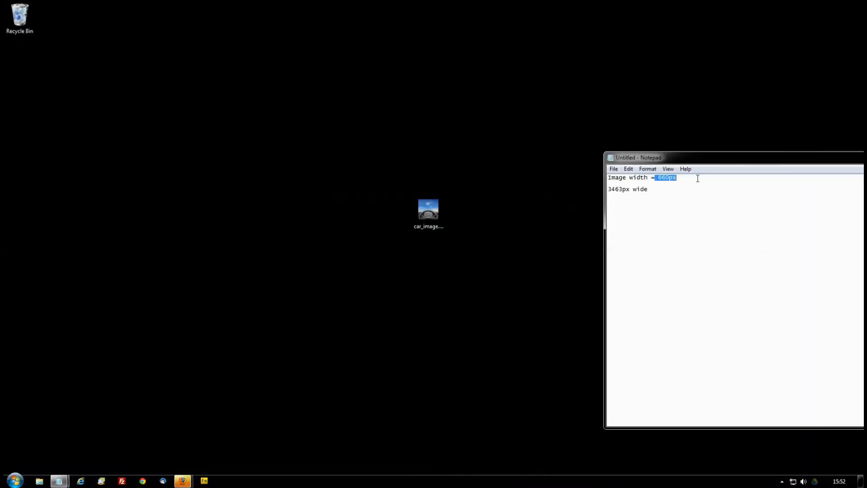
pyautogui.click(674, 196)
pyautogui.doubleClick(425, 217)
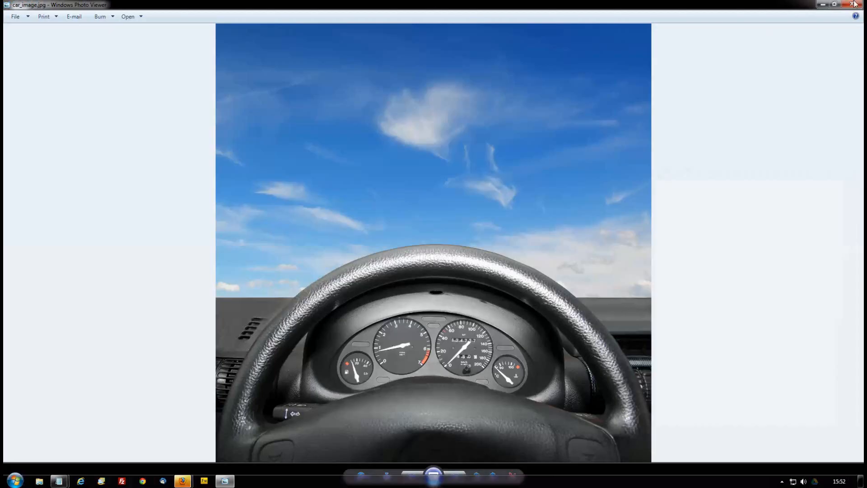
pyautogui.click(854, 4)
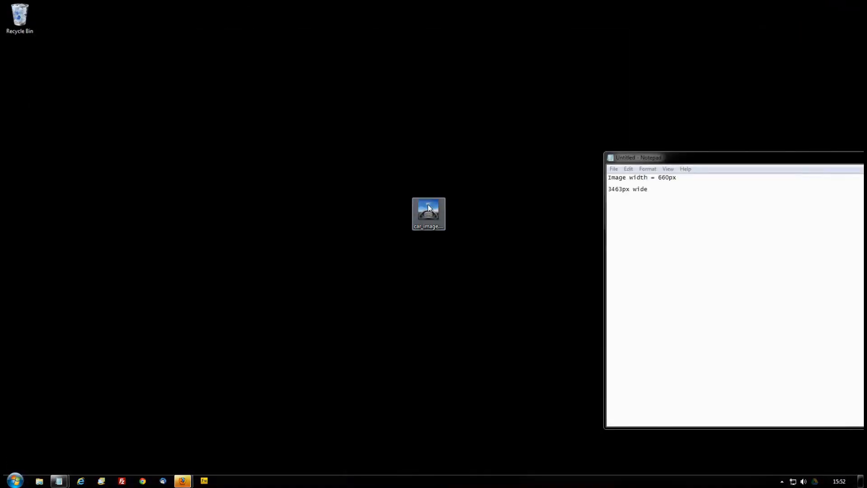
# - Check the pixel dimensions in the detailed properties of car_image.jpg against the Notepad note and close the properties
pyautogui.rightClick(430, 210)
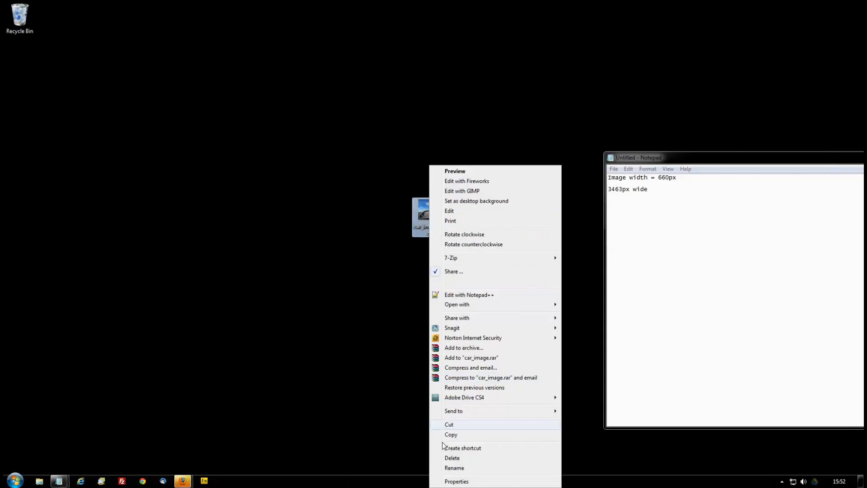
pyautogui.click(456, 481)
pyautogui.click(487, 231)
pyautogui.scroll(-5, 489, 310)
pyautogui.scroll(1, 490, 311)
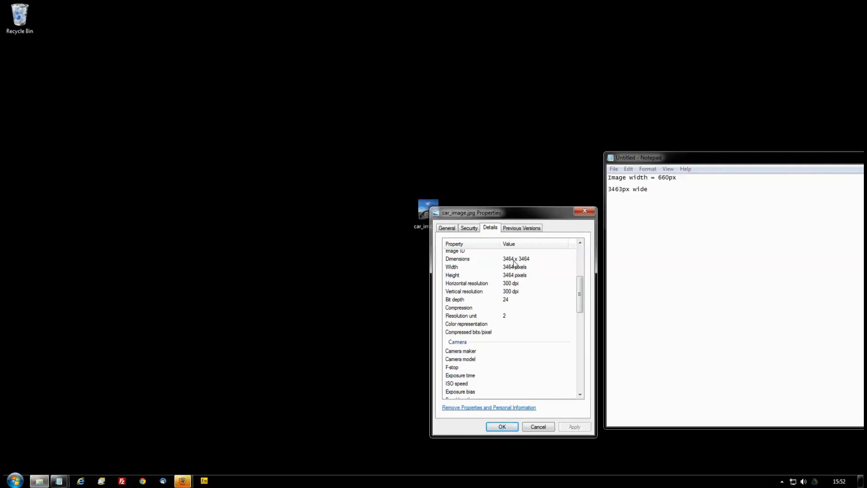
pyautogui.click(624, 190)
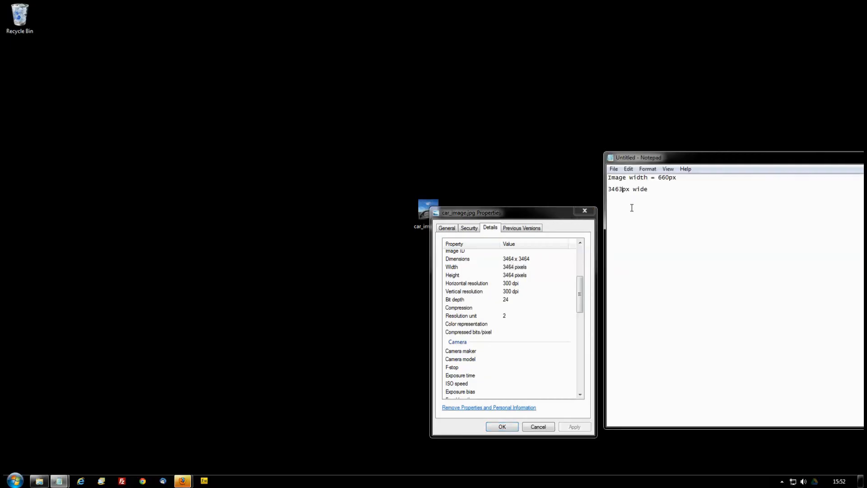
pyautogui.click(539, 426)
# - Move the Notepad window out of view and reposition the car_image.jpg icon towards the lower-right area of the desktop
pyautogui.moveTo(695, 160); pyautogui.dragTo(866, 151)
pyautogui.click(361, 346)
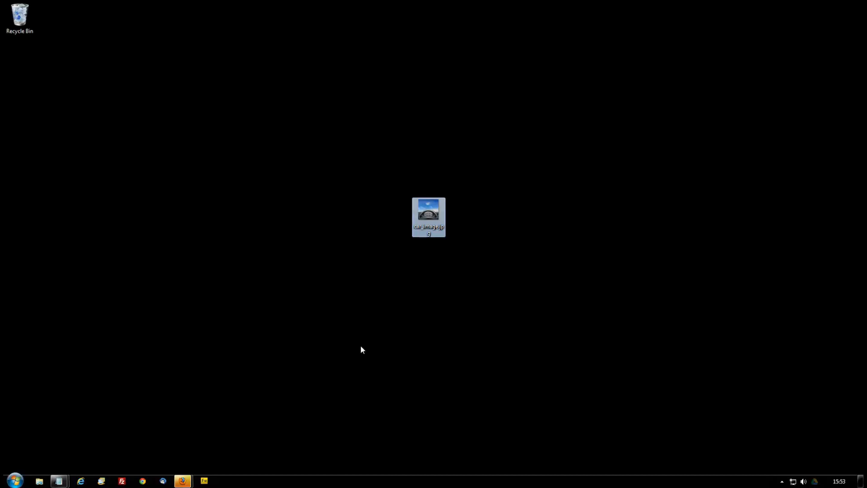
pyautogui.moveTo(429, 212); pyautogui.dragTo(660, 391)
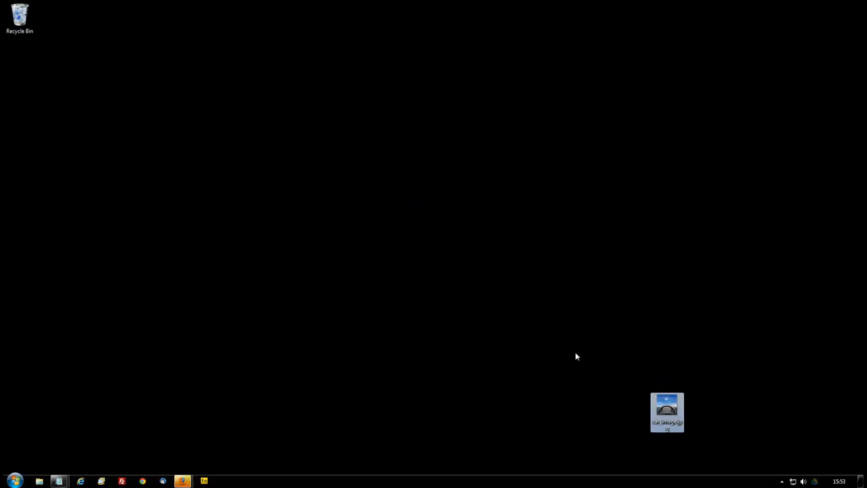
# - Launch GIMP 2 and reopen the Start menu to show where the program is listed
pyautogui.click(15, 480)
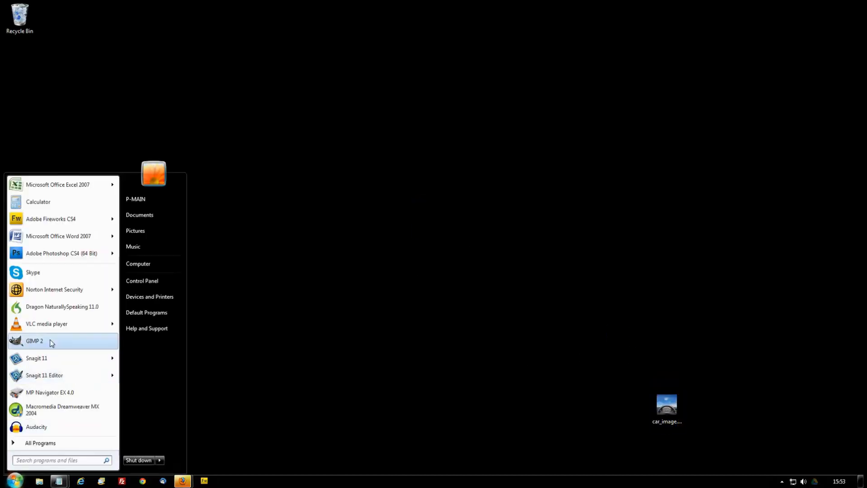
pyautogui.click(37, 341)
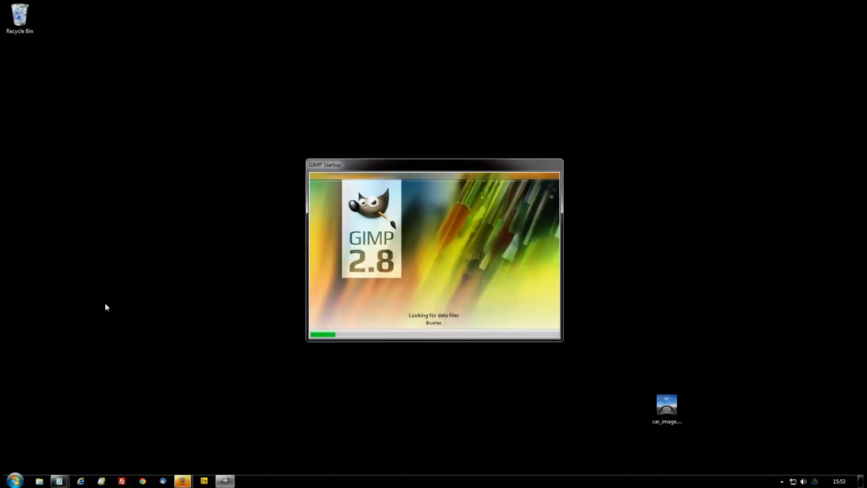
pyautogui.click(15, 480)
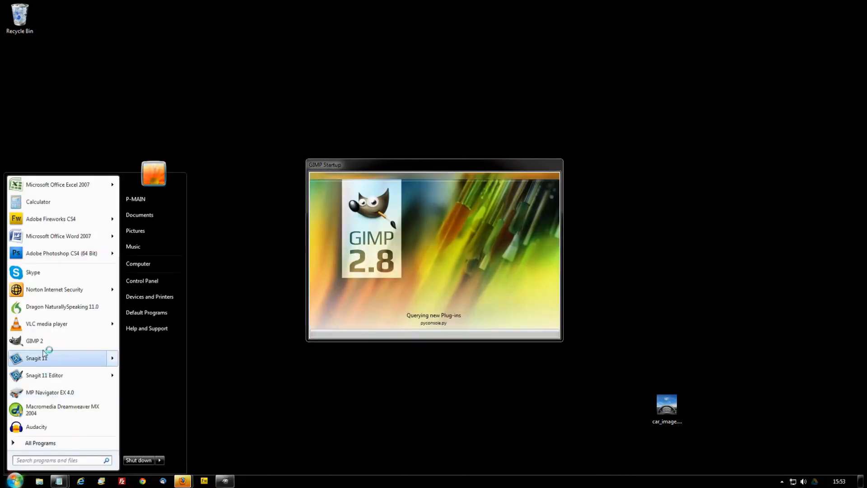
# - Look through the full list of installed programs in the Start menu and close it
pyautogui.click(29, 443)
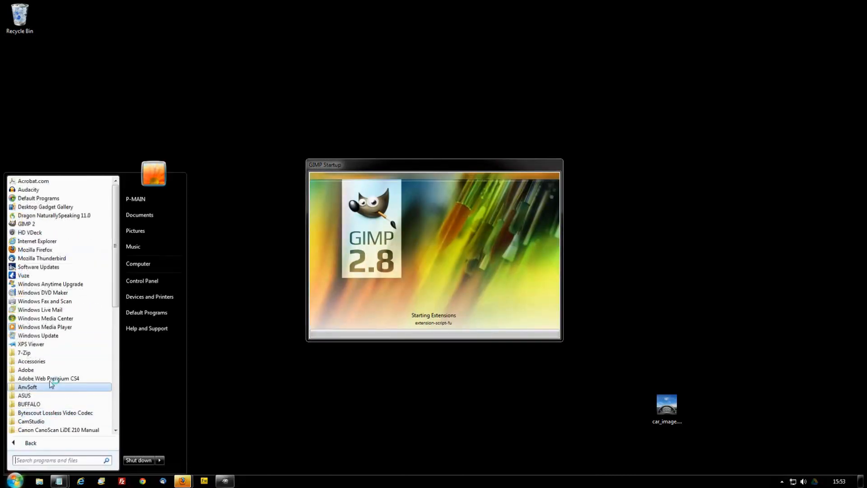
pyautogui.scroll(-3, 52, 386)
pyautogui.scroll(-2, 53, 382)
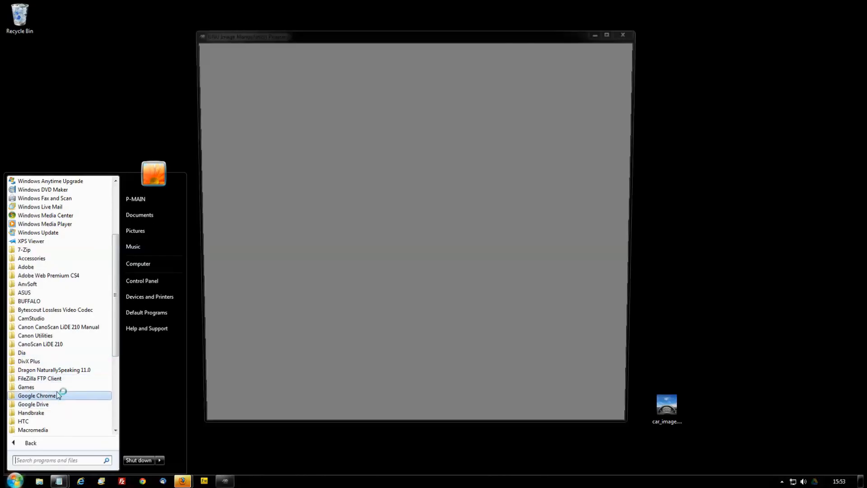
pyautogui.scroll(-2, 59, 393)
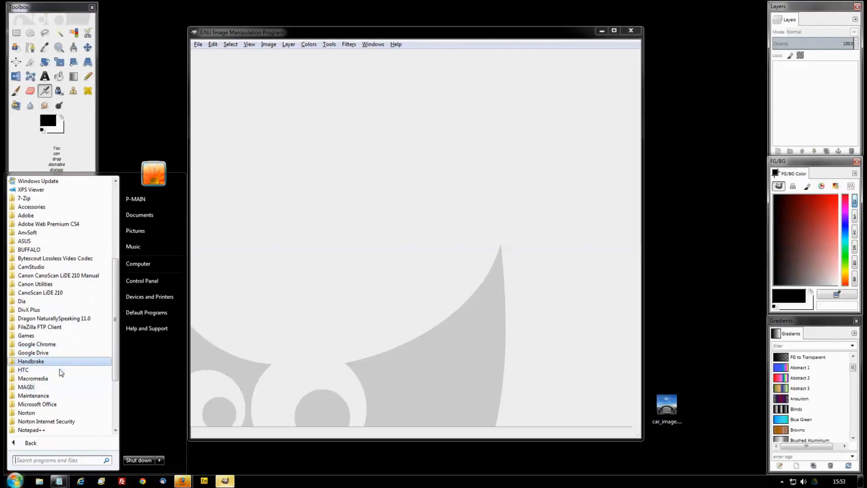
pyautogui.scroll(-3, 61, 387)
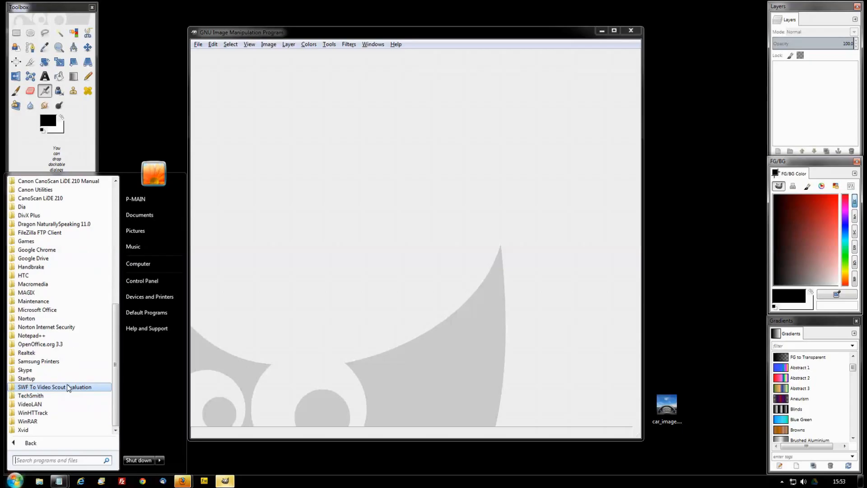
pyautogui.scroll(1, 41, 262)
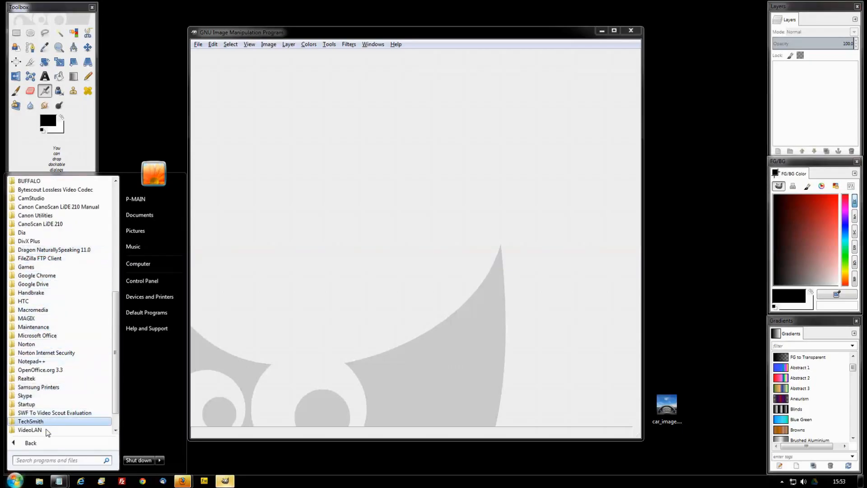
pyautogui.scroll(-1, 49, 426)
pyautogui.scroll(10, 48, 426)
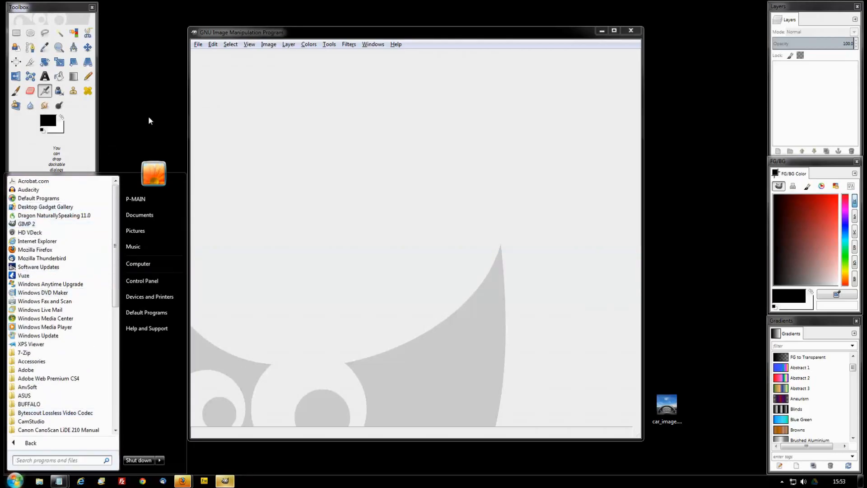
pyautogui.click(117, 131)
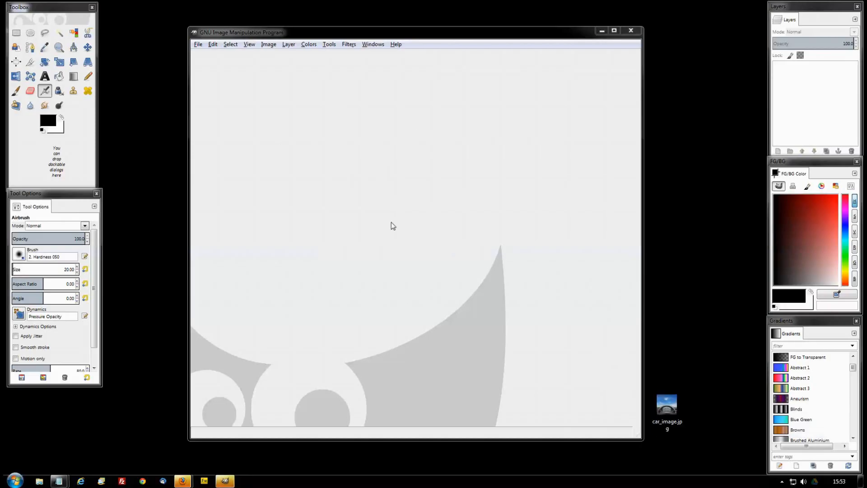
# - Move the empty GIMP window slightly up and open car_image.jpg from the desktop in it
pyautogui.moveTo(396, 33); pyautogui.dragTo(371, 19)
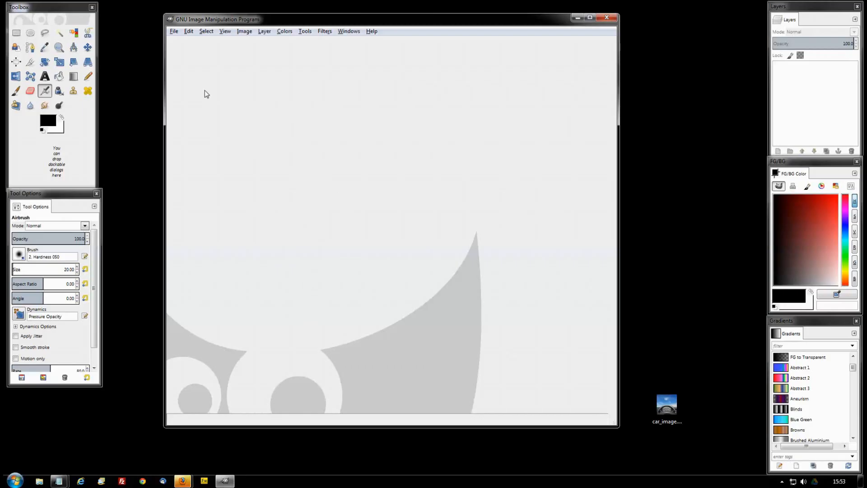
pyautogui.click(670, 410)
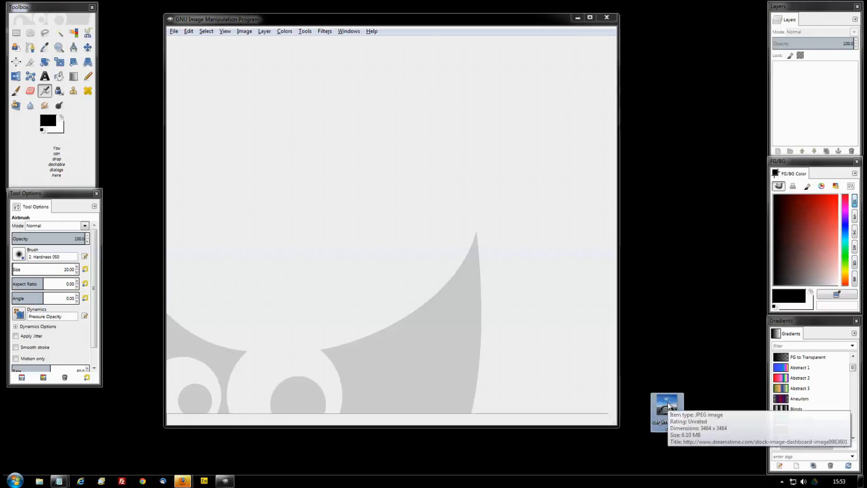
pyautogui.moveTo(672, 405); pyautogui.dragTo(404, 199)
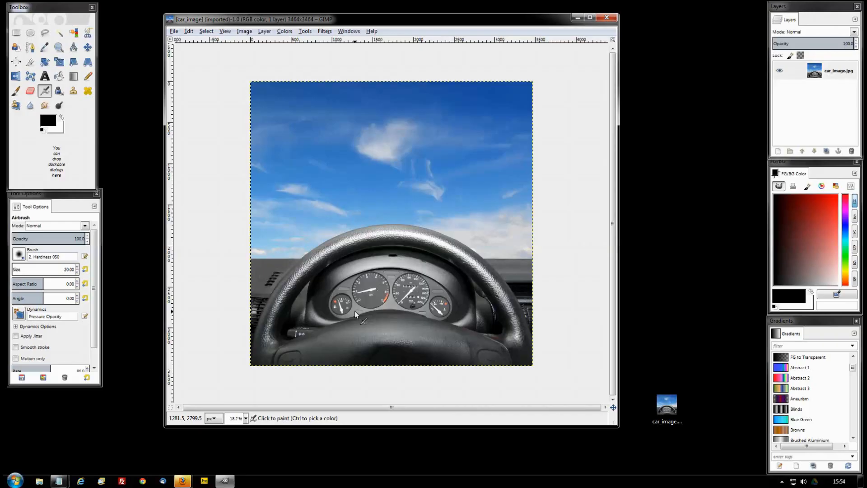
pyautogui.click(174, 31)
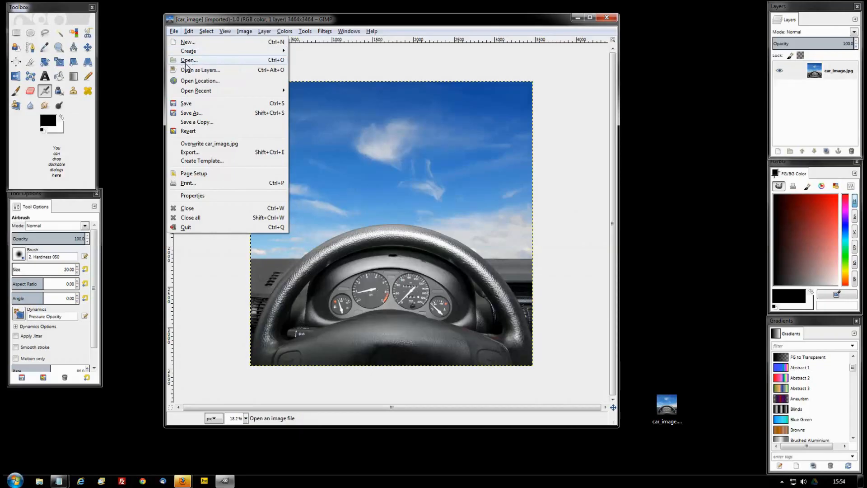
pyautogui.click(329, 21)
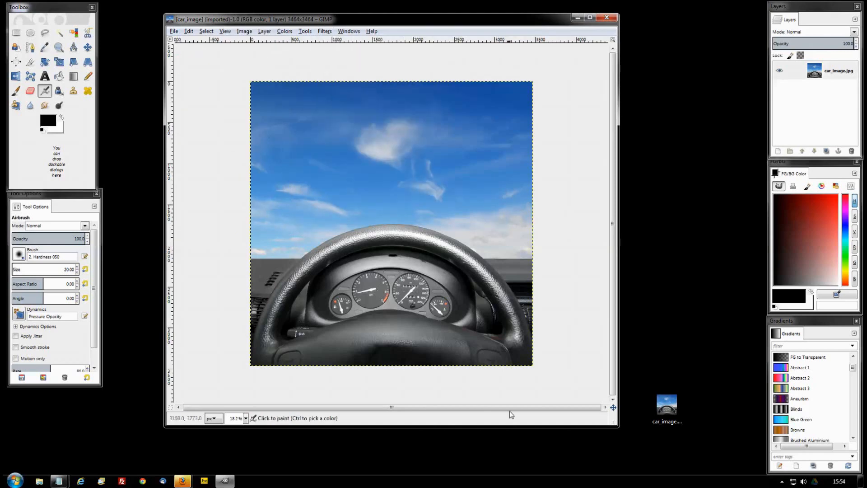
# - Nudge the Toolbox window slightly upward and bring the Toolbox to the front
pyautogui.click(42, 11)
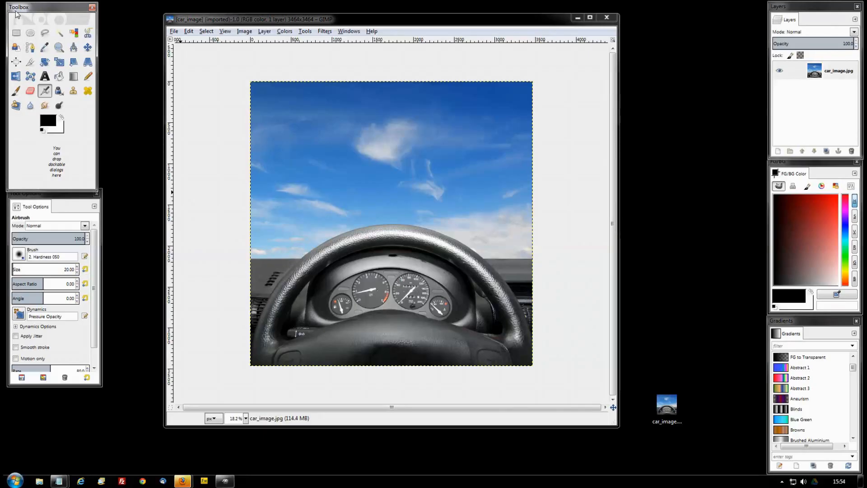
pyautogui.moveTo(31, 8)
pyautogui.mouseDown()
pyautogui.moveTo(41, 8)
pyautogui.moveTo(33, 5)
pyautogui.mouseUp()
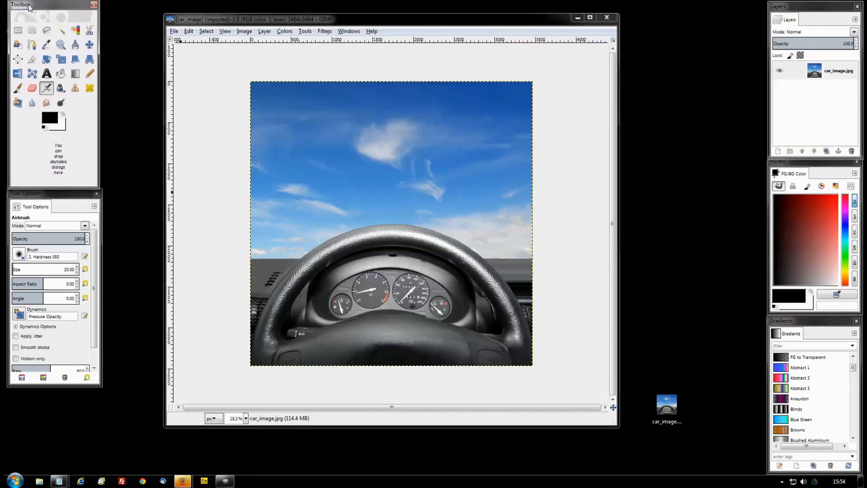
pyautogui.click(357, 31)
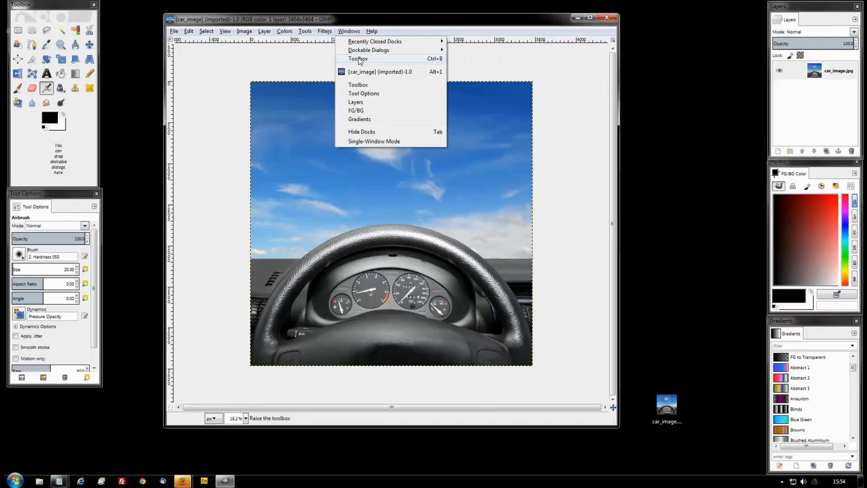
pyautogui.click(359, 60)
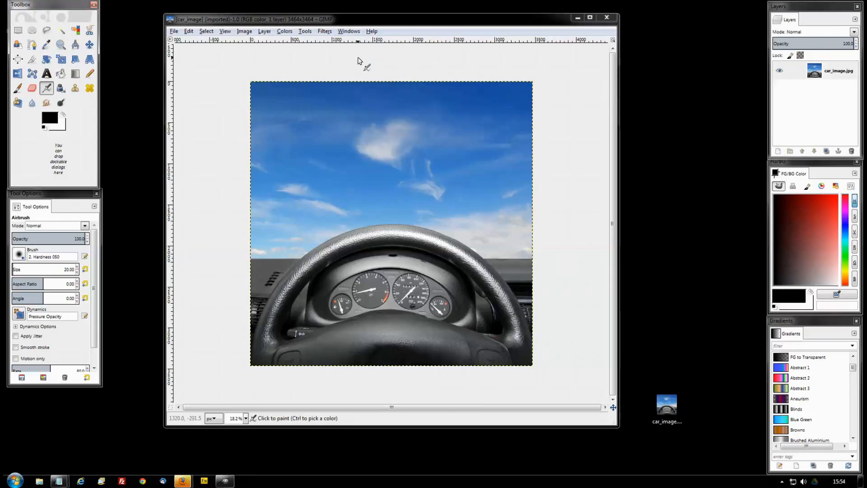
# - Bring up the Layers dialog from the dockable dialogs
pyautogui.click(777, 8)
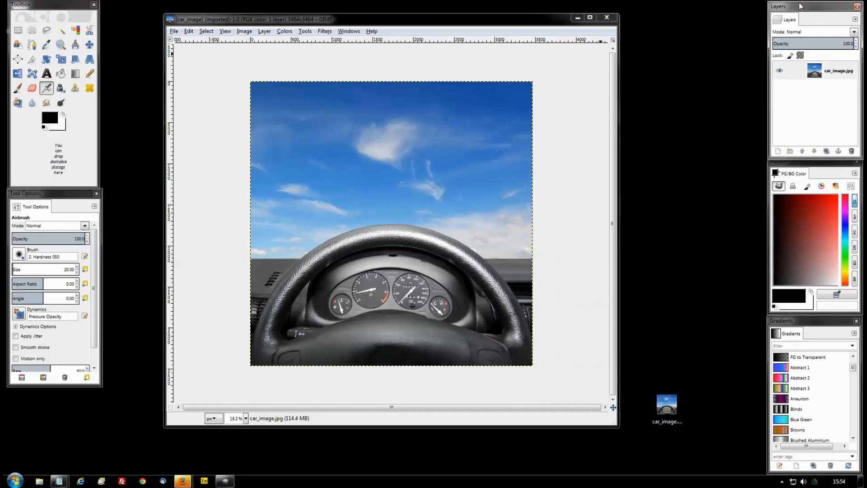
pyautogui.click(34, 6)
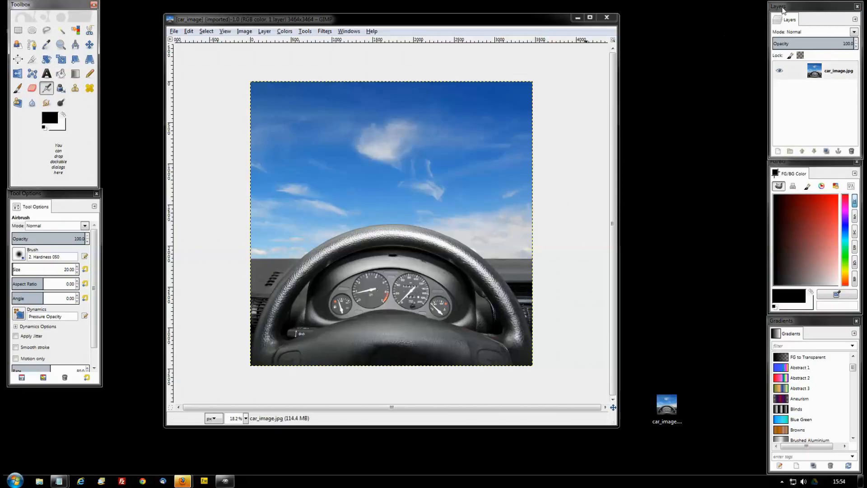
pyautogui.click(783, 9)
pyautogui.click(348, 31)
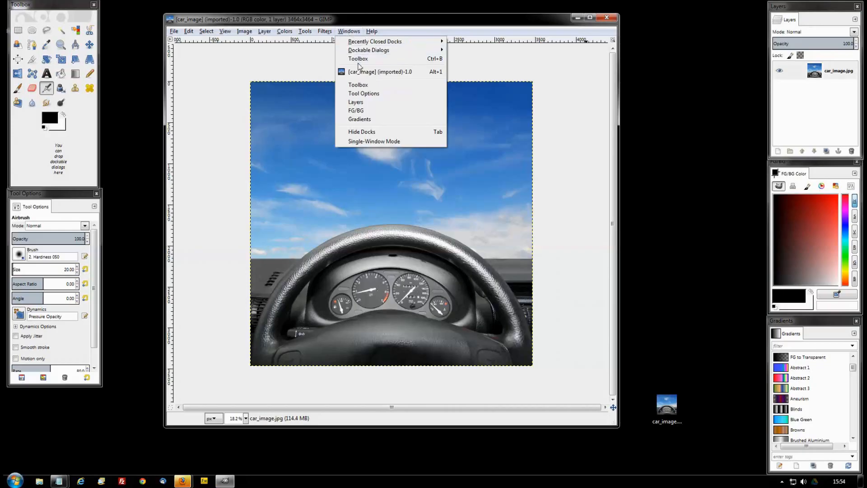
pyautogui.moveTo(363, 52)
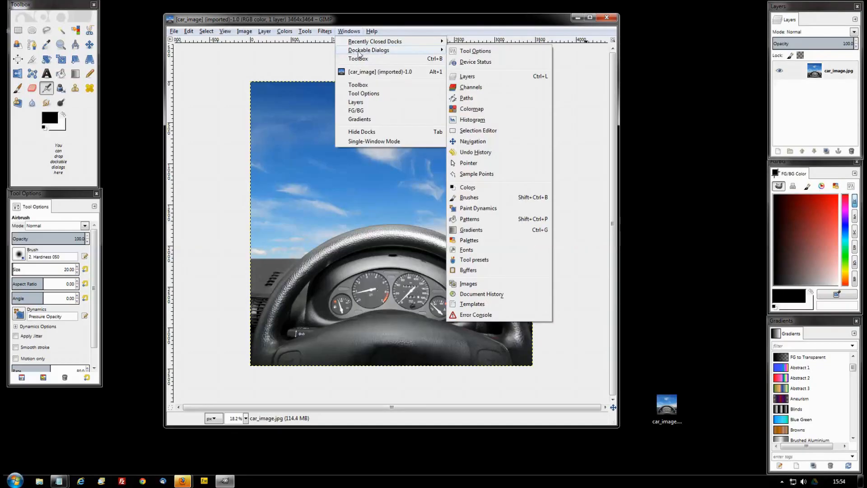
pyautogui.click(466, 77)
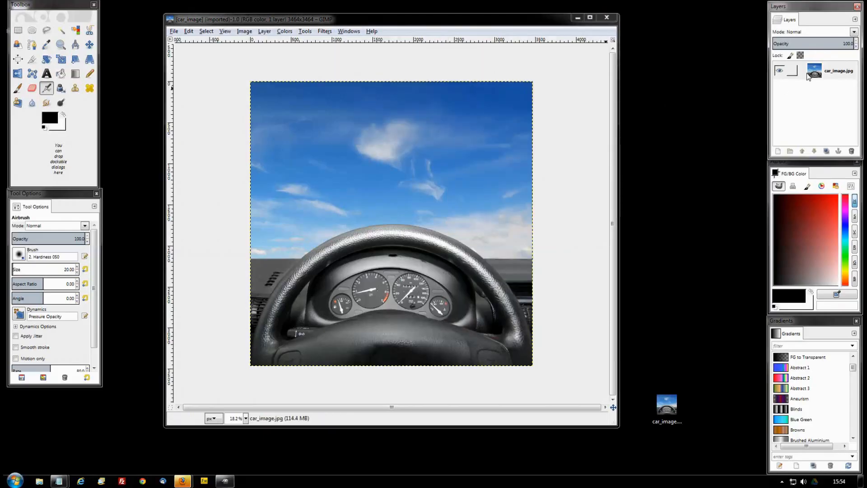
# - Select the car_image.jpg layer and activate the Crop tool
pyautogui.click(839, 73)
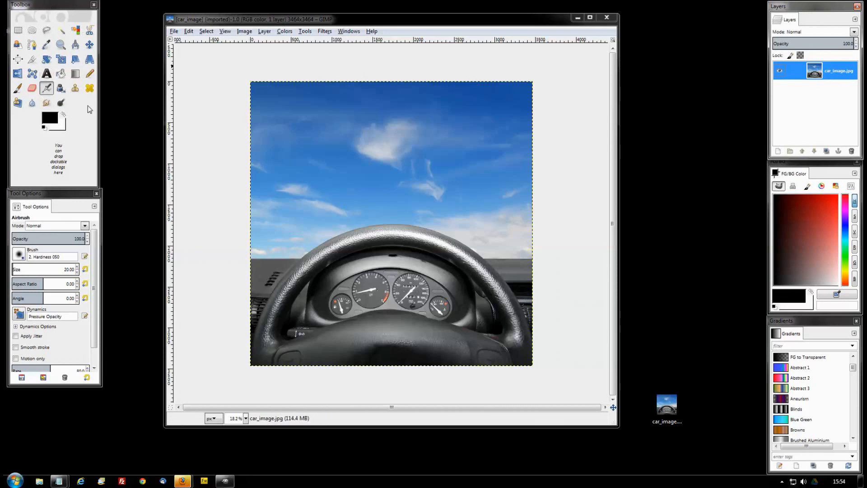
pyautogui.click(31, 60)
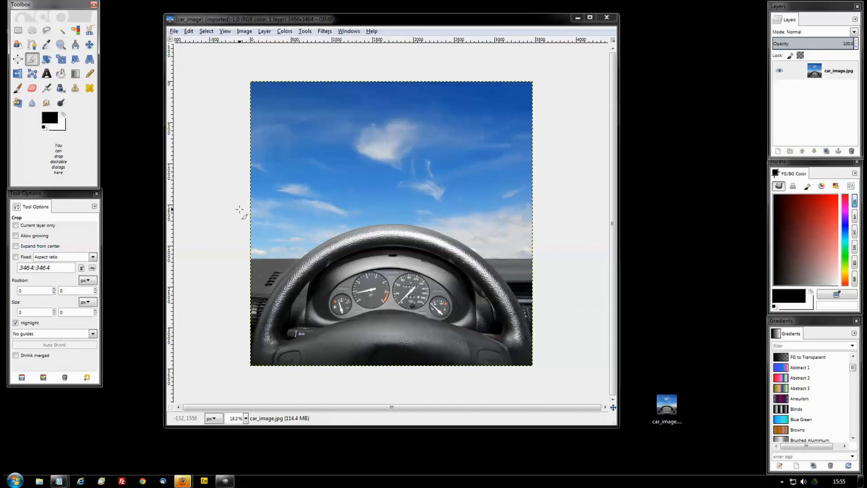
pyautogui.moveTo(239, 209); pyautogui.dragTo(541, 368)
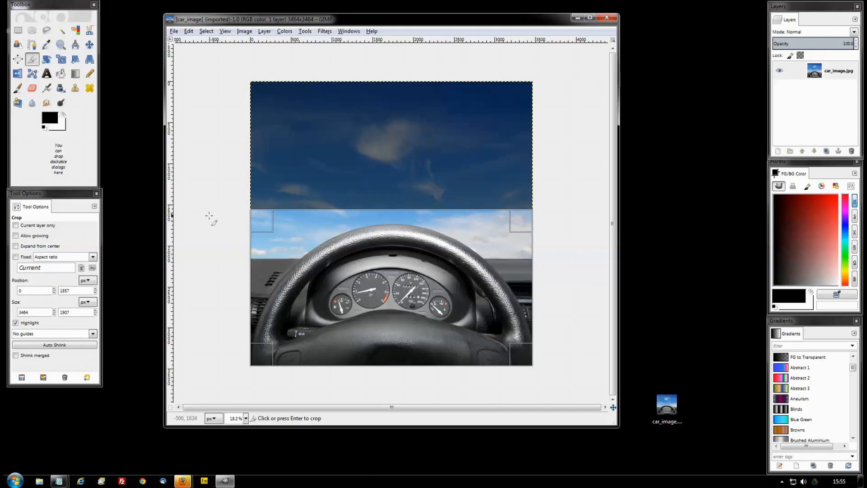
pyautogui.click(209, 216)
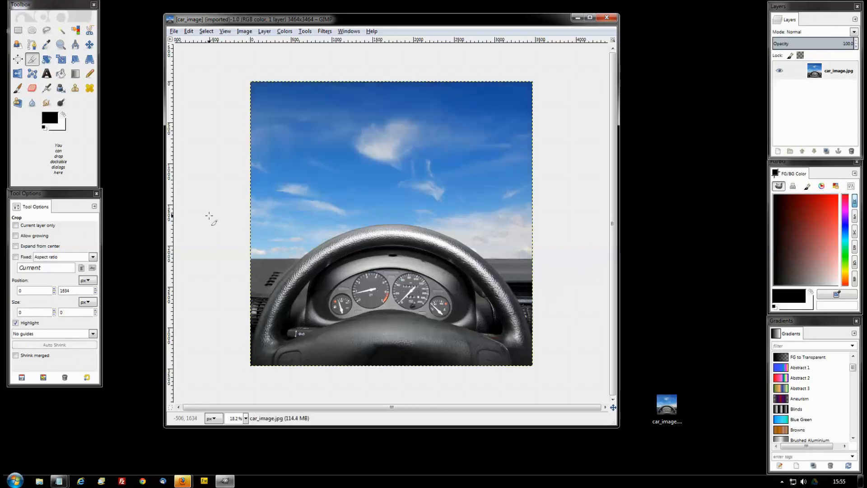
pyautogui.moveTo(299, 217); pyautogui.dragTo(491, 332)
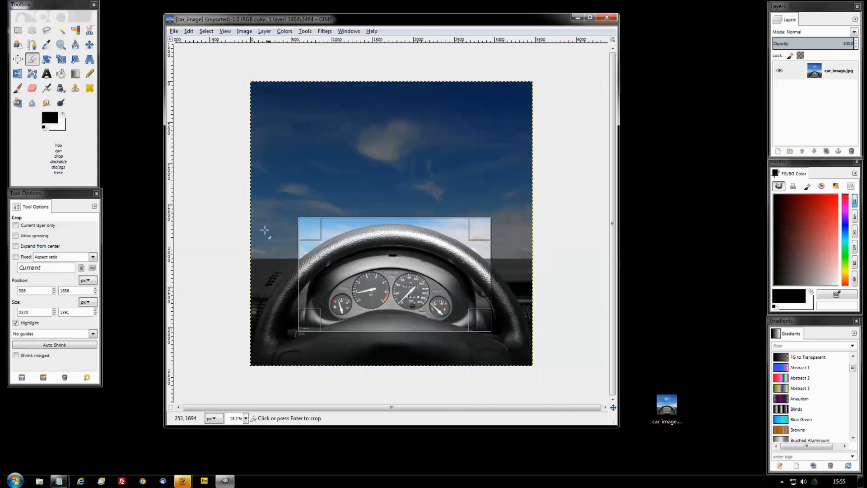
pyautogui.click(212, 209)
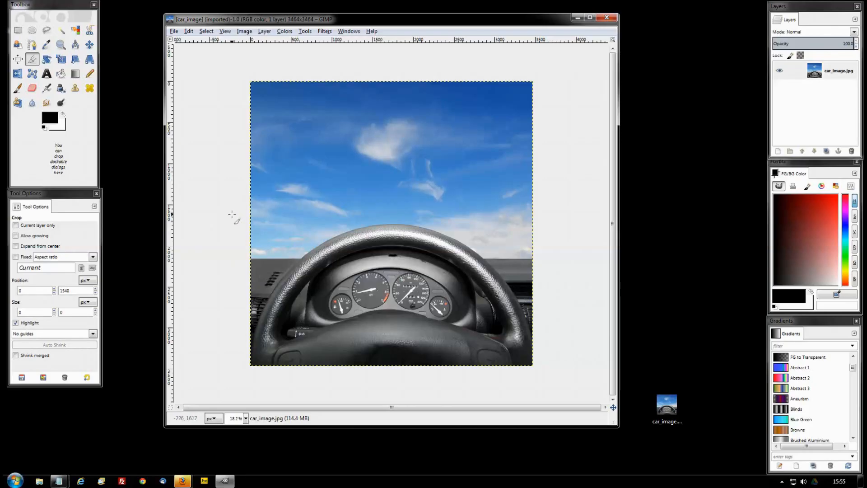
pyautogui.moveTo(234, 213); pyautogui.dragTo(580, 388)
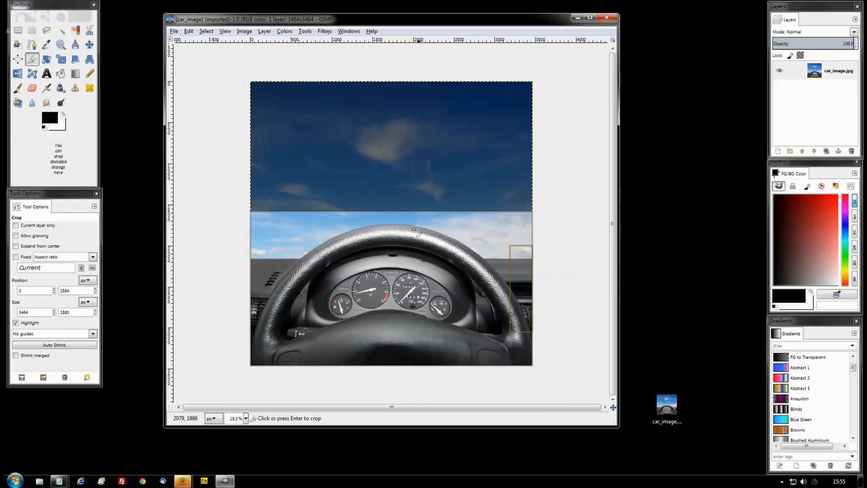
pyautogui.moveTo(399, 215); pyautogui.dragTo(407, 133)
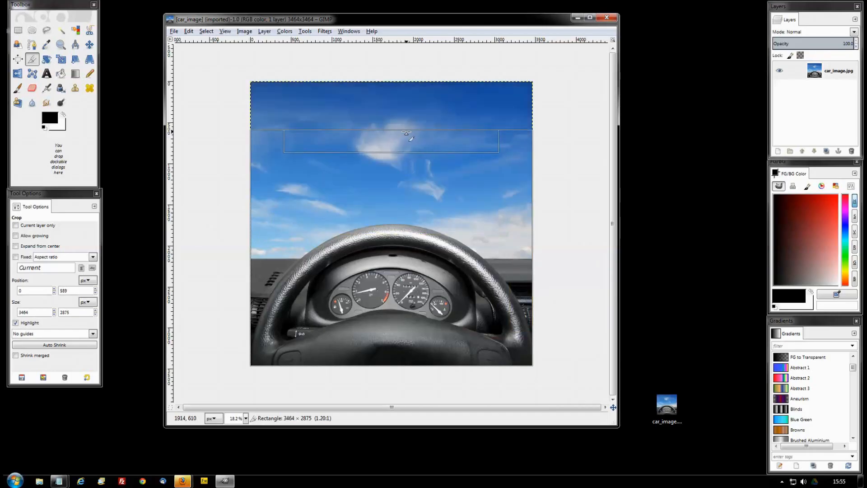
# - Crop the image to its full-width lower part, about 3464 × 1824 px starting at Y 1640, and move the image window down
pyautogui.moveTo(226, 120); pyautogui.dragTo(572, 396)
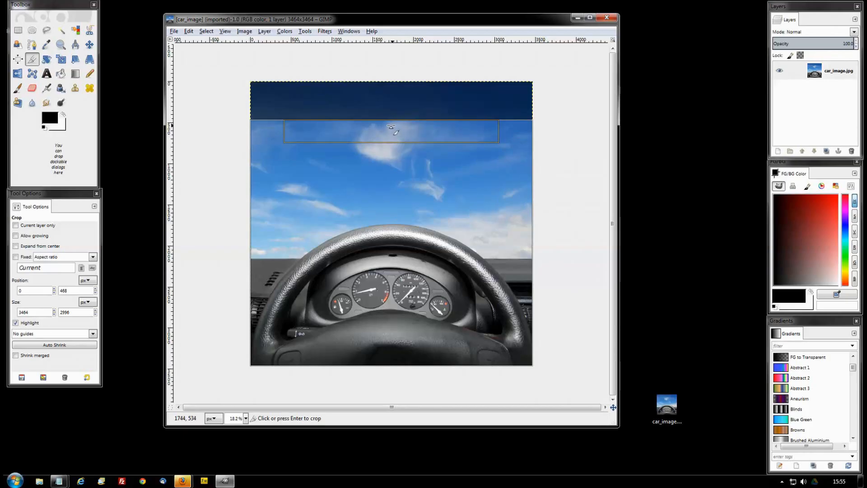
pyautogui.moveTo(394, 128); pyautogui.dragTo(389, 223)
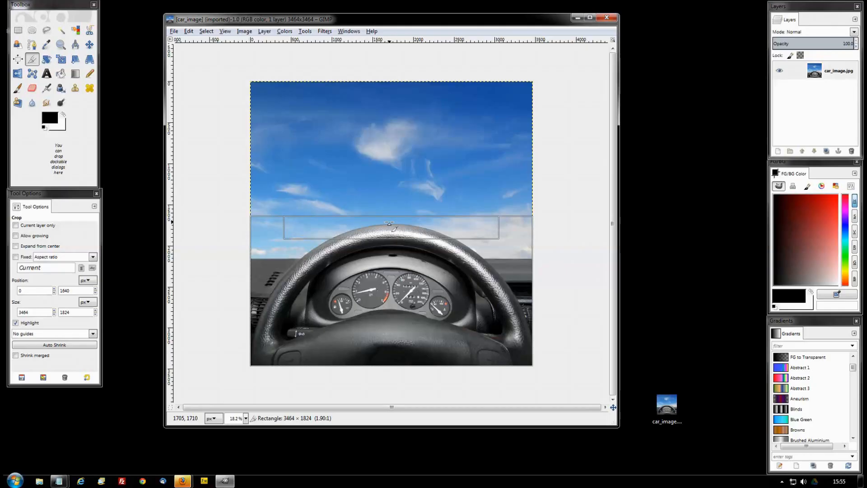
pyautogui.moveTo(389, 223); pyautogui.dragTo(389, 223)
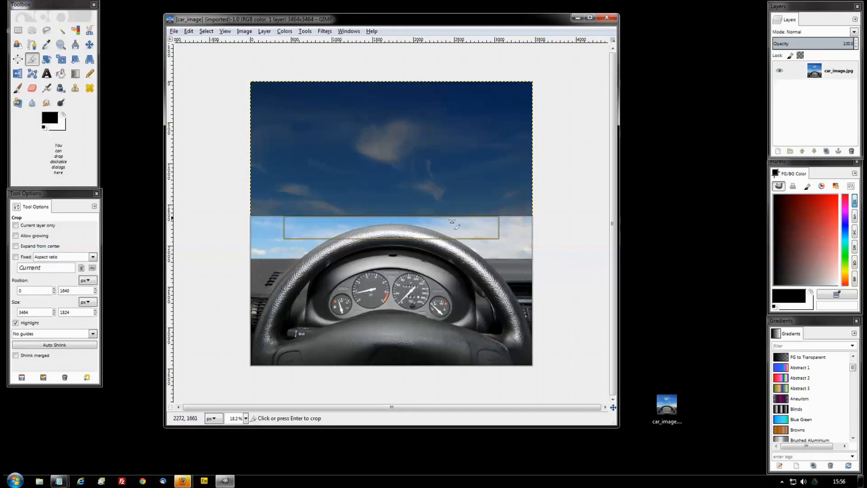
pyautogui.click(415, 271)
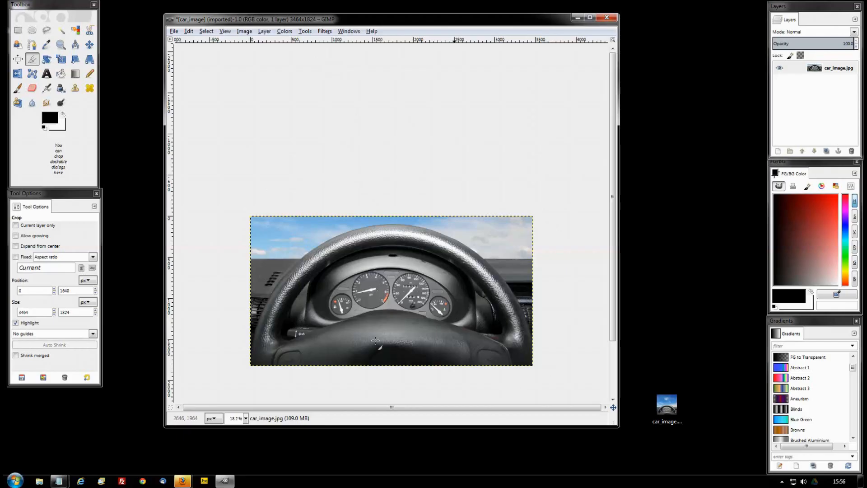
pyautogui.scroll(-1, 227, 238)
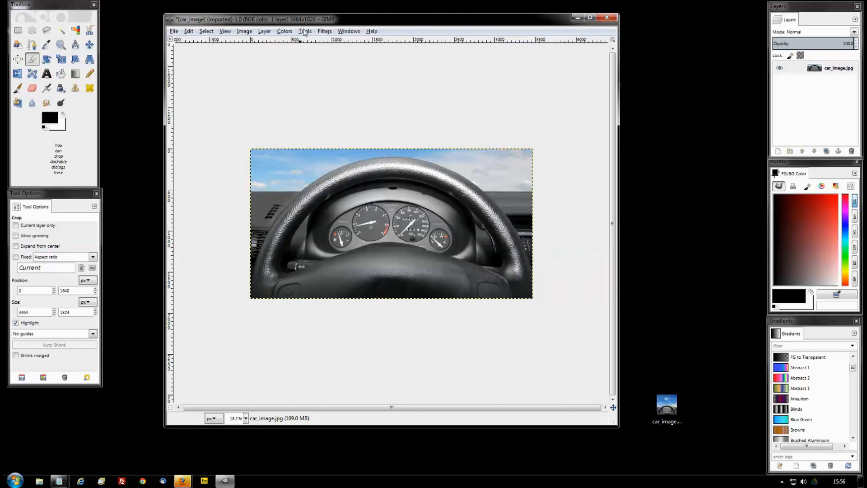
pyautogui.moveTo(312, 19); pyautogui.dragTo(303, 67)
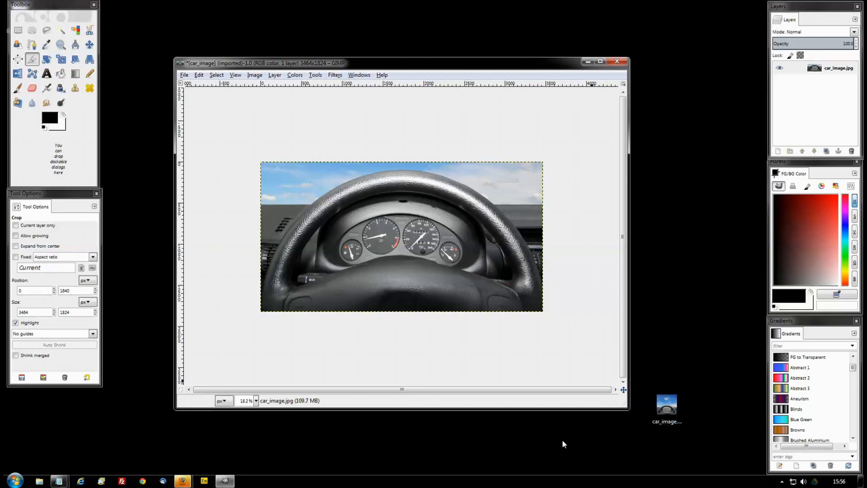
# - Bring the Notepad notes into view to check the noted target image width, and move the window back out of the way
pyautogui.moveTo(864, 149); pyautogui.dragTo(657, 152)
pyautogui.doubleClick(625, 172)
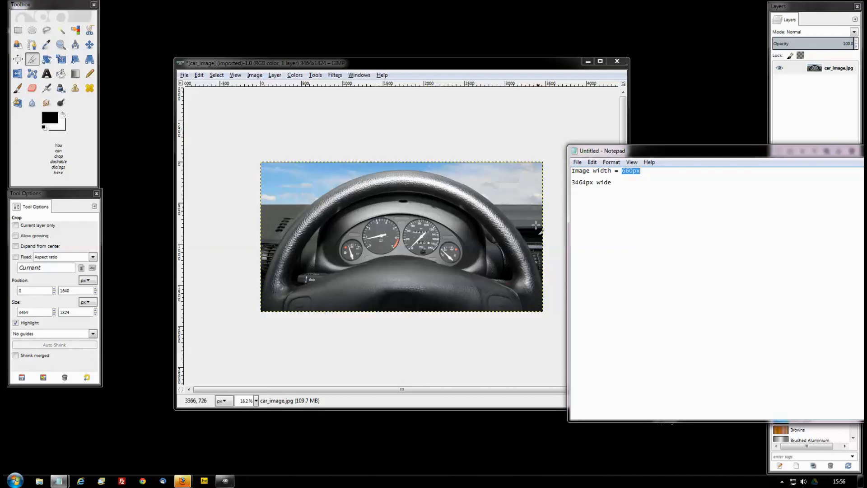
pyautogui.moveTo(664, 151); pyautogui.dragTo(866, 152)
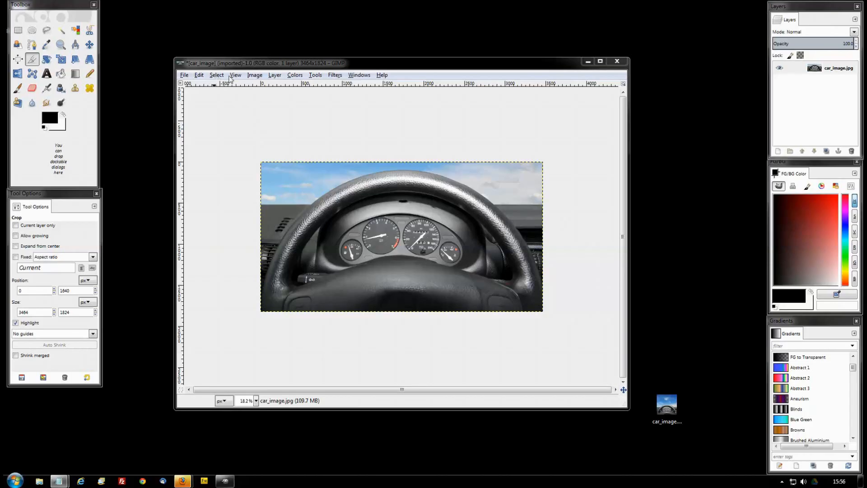
# - Select the car_image.jpg layer and set the Scale Image width to 660 px with the height linked proportionally
pyautogui.click(836, 72)
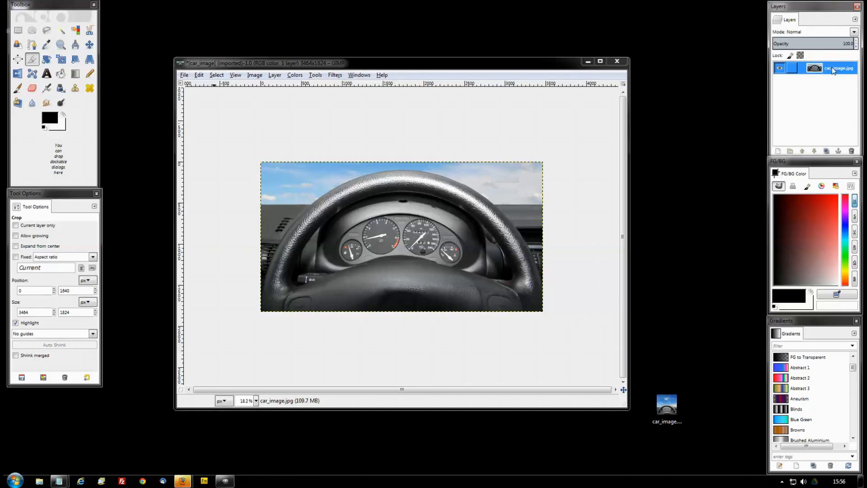
pyautogui.click(253, 77)
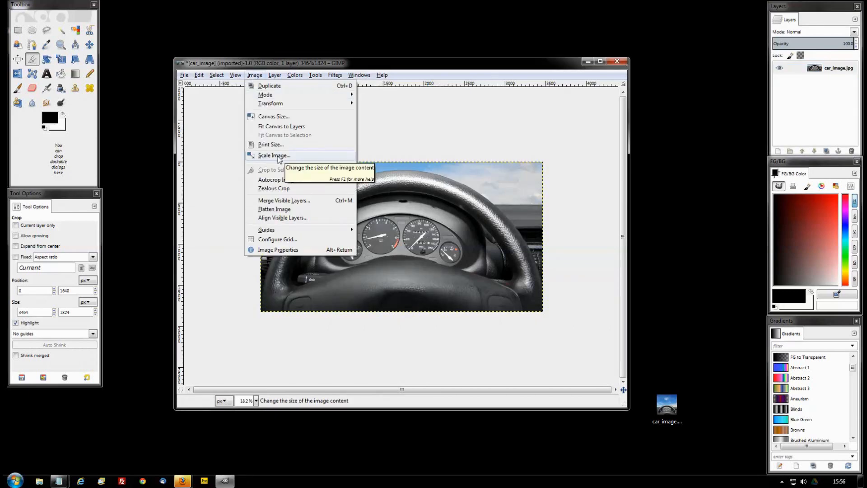
pyautogui.click(274, 156)
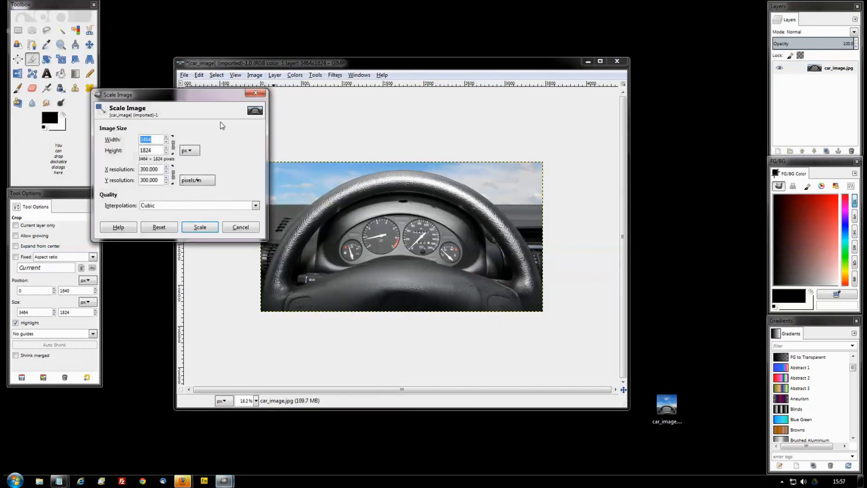
pyautogui.moveTo(200, 94); pyautogui.dragTo(186, 115)
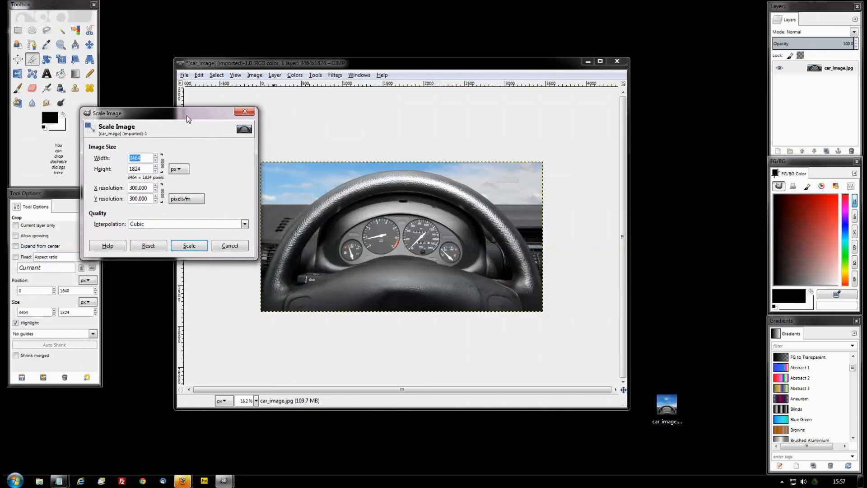
pyautogui.click(162, 162)
pyautogui.doubleClick(140, 157)
pyautogui.write('660')
pyautogui.click(139, 168)
# - Set the X and Y resolution to 72 pixels/in and scale the image
pyautogui.doubleClick(147, 189)
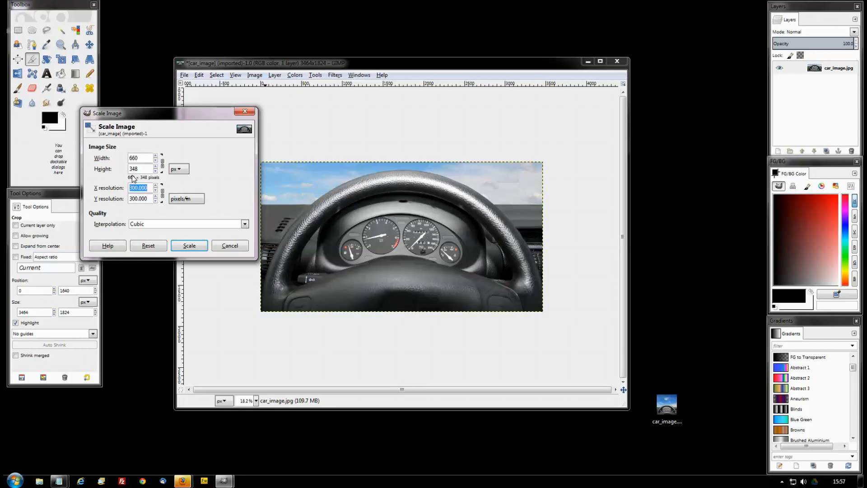
pyautogui.write('72')
pyautogui.click(140, 199)
pyautogui.click(190, 246)
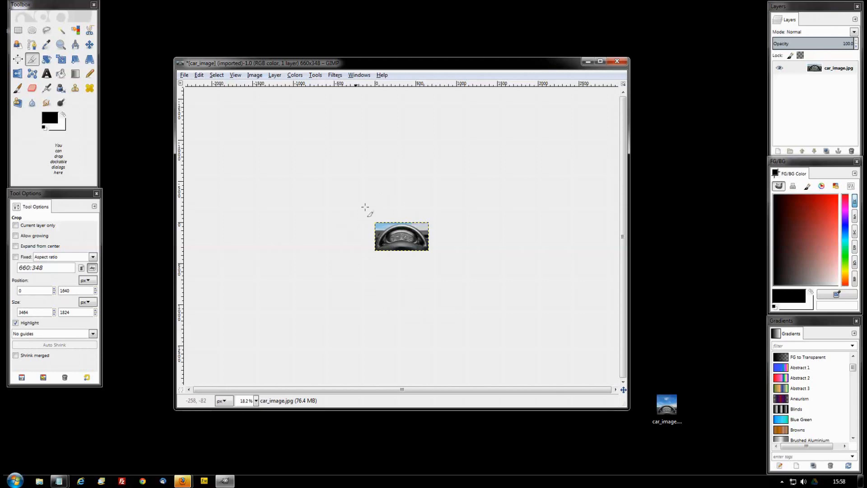
# - View the image at 100% zoom and check its pixel size and resolution in the Scale Image dialog without changing them
pyautogui.tripleClick(244, 403)
pyautogui.click(256, 400)
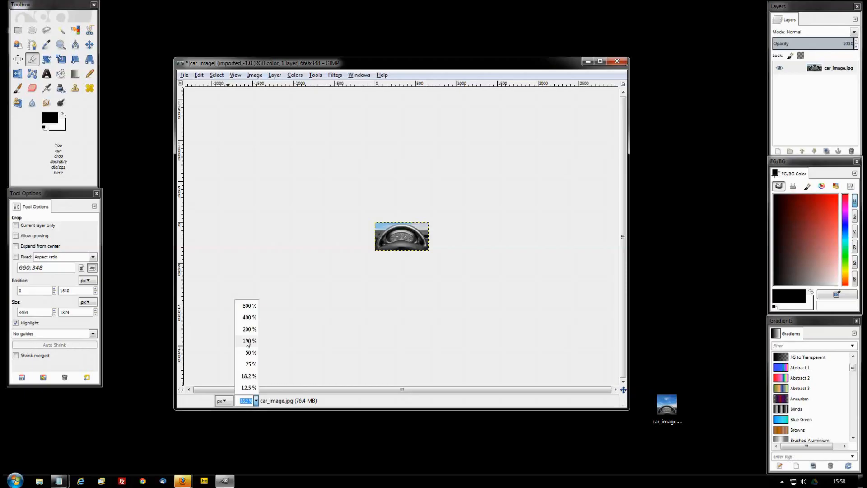
pyautogui.click(248, 341)
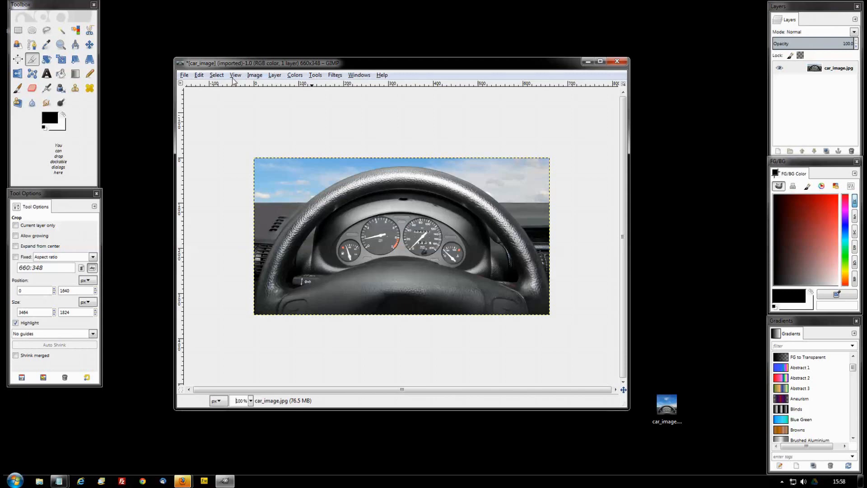
pyautogui.click(255, 76)
pyautogui.click(274, 155)
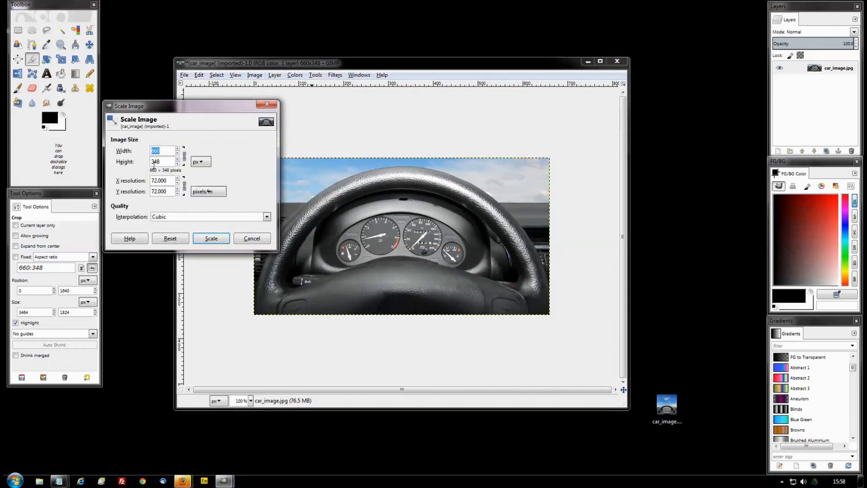
pyautogui.click(244, 240)
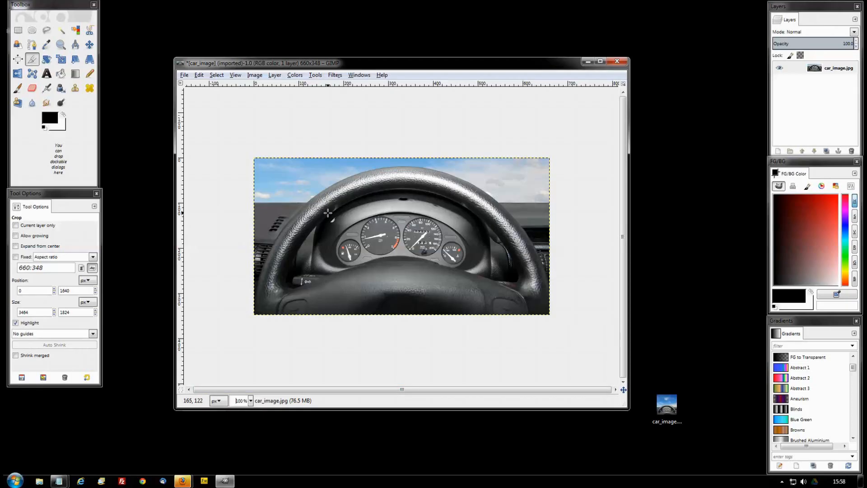
# - Start exporting the image to the Desktop and choose JPEG image as the file type
pyautogui.click(184, 76)
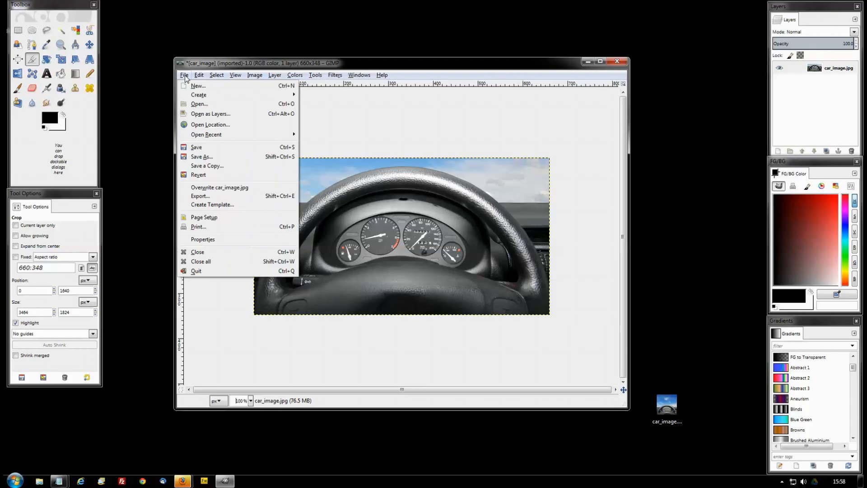
pyautogui.click(200, 196)
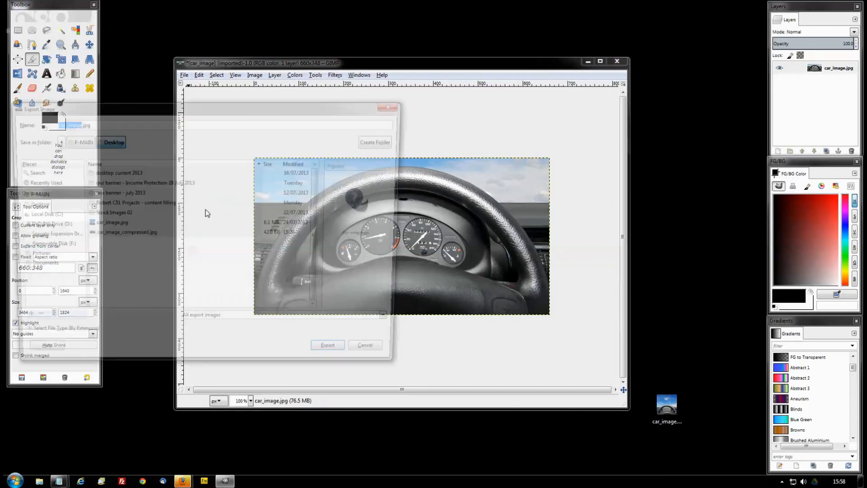
pyautogui.moveTo(189, 106); pyautogui.dragTo(298, 88)
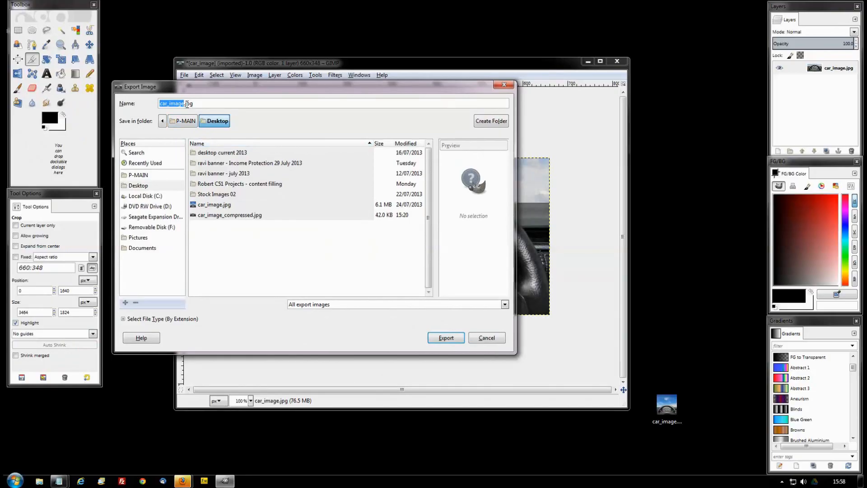
pyautogui.click(156, 319)
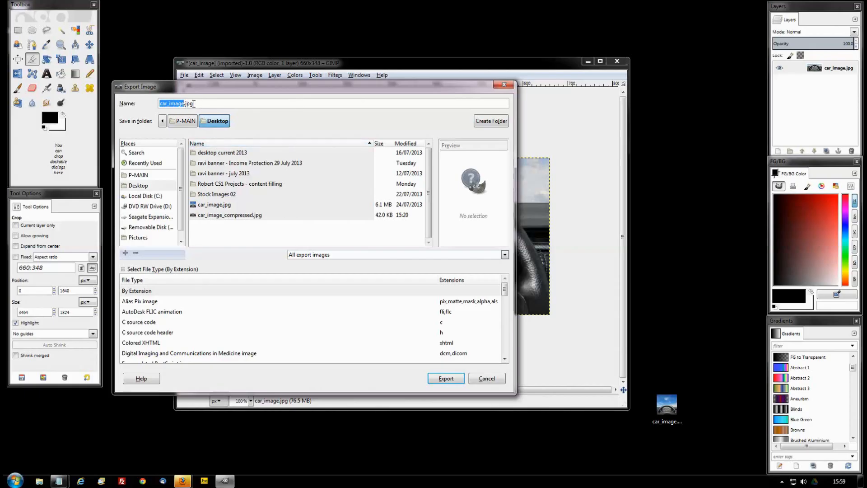
pyautogui.scroll(-5, 192, 341)
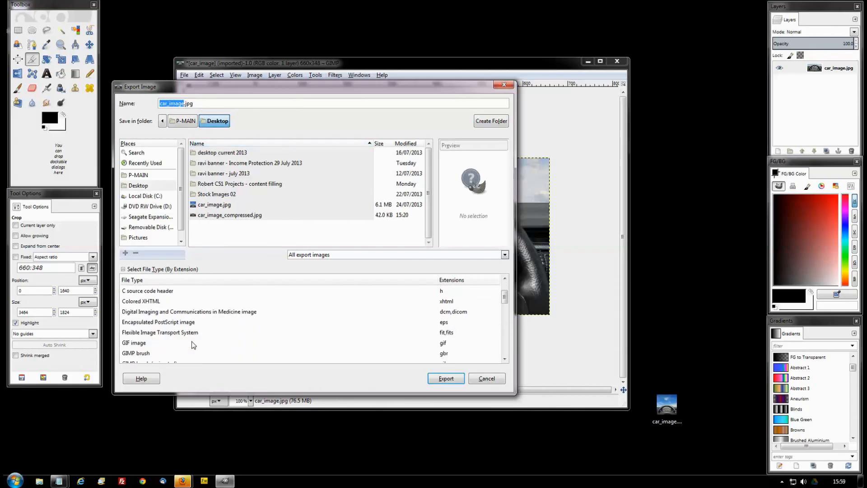
pyautogui.click(152, 270)
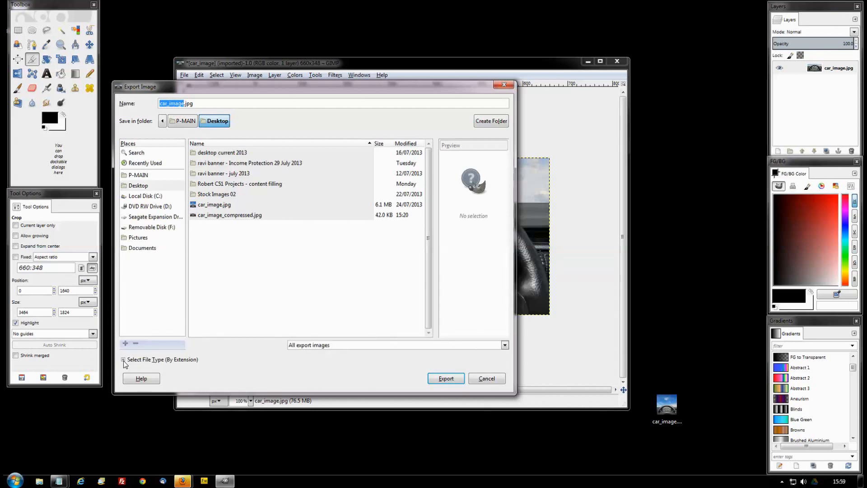
pyautogui.click(141, 361)
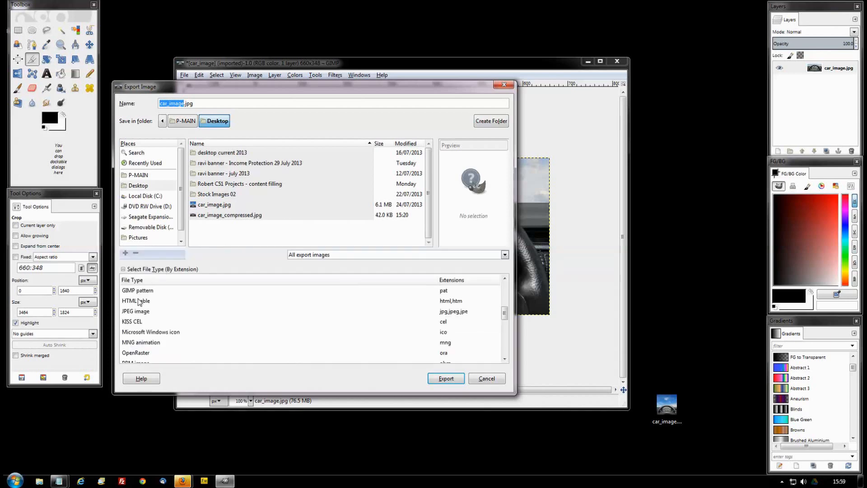
pyautogui.scroll(-3, 185, 346)
pyautogui.scroll(4, 185, 345)
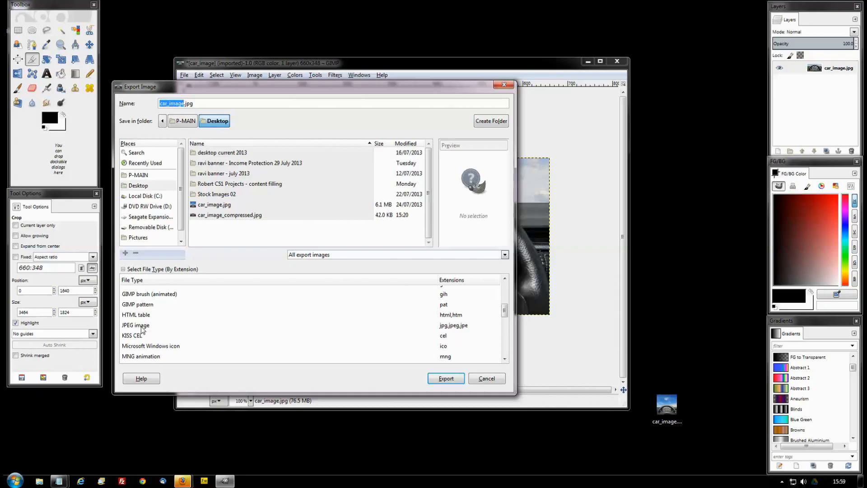
pyautogui.click(142, 327)
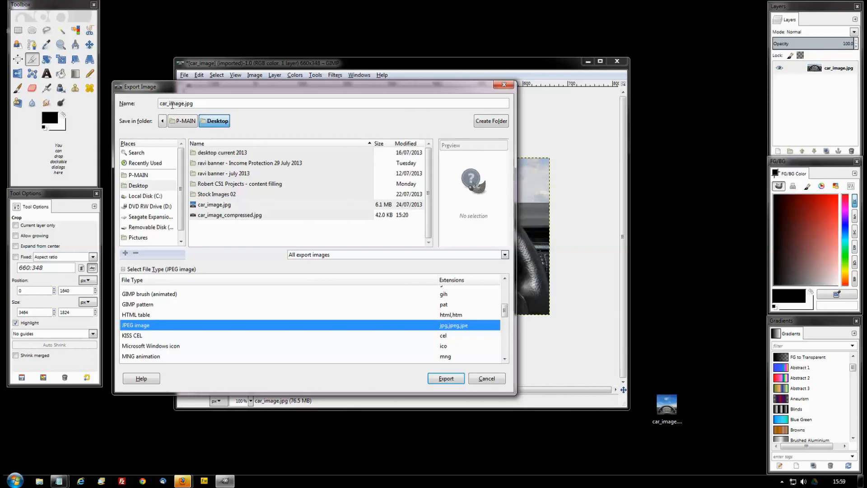
# - Name the export car_image_compressed.jpg and replace the existing file of that name on the Desktop
pyautogui.click(673, 415)
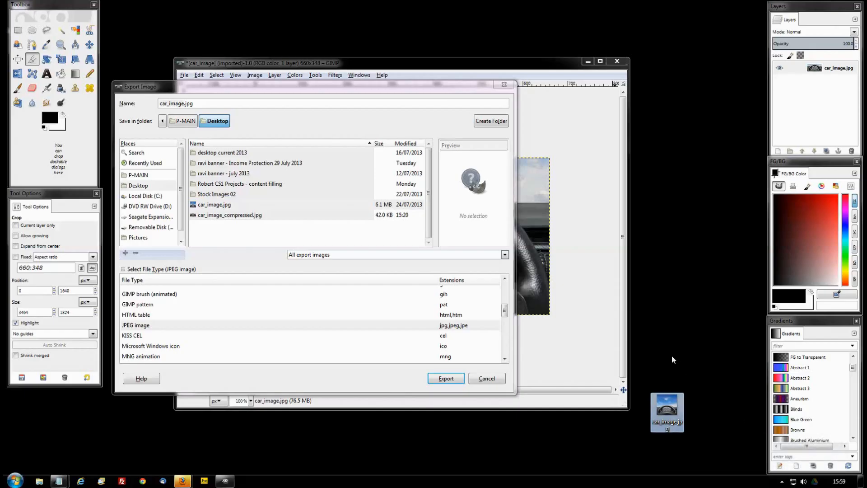
pyautogui.click(185, 103)
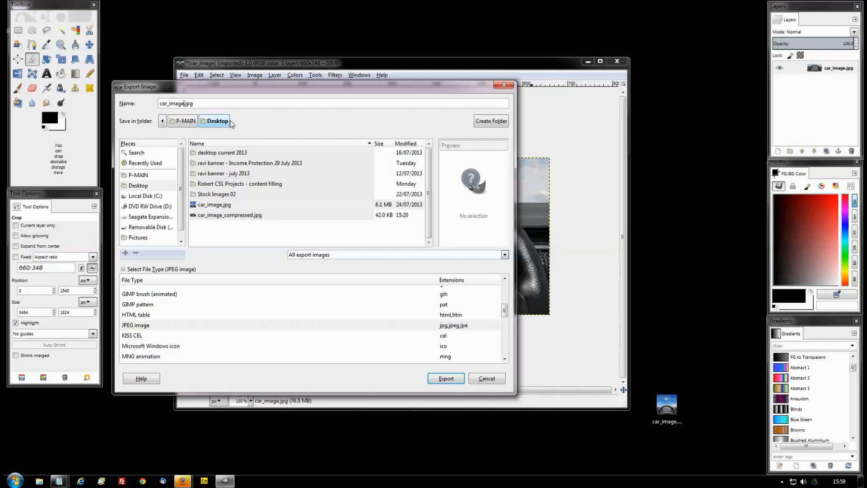
pyautogui.write('_compr')
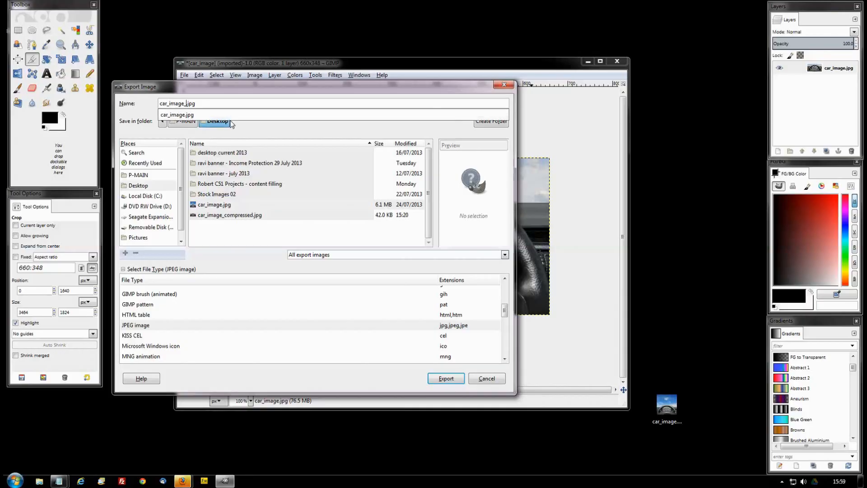
pyautogui.write('essed')
pyautogui.click(363, 107)
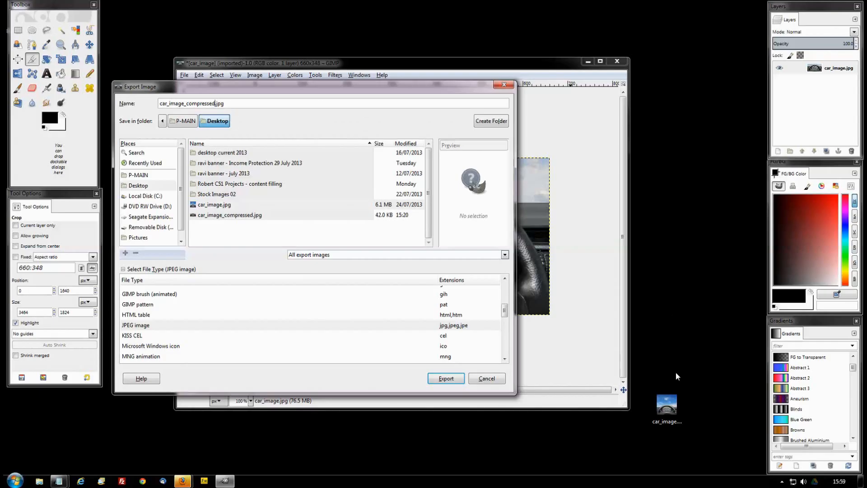
pyautogui.click(446, 379)
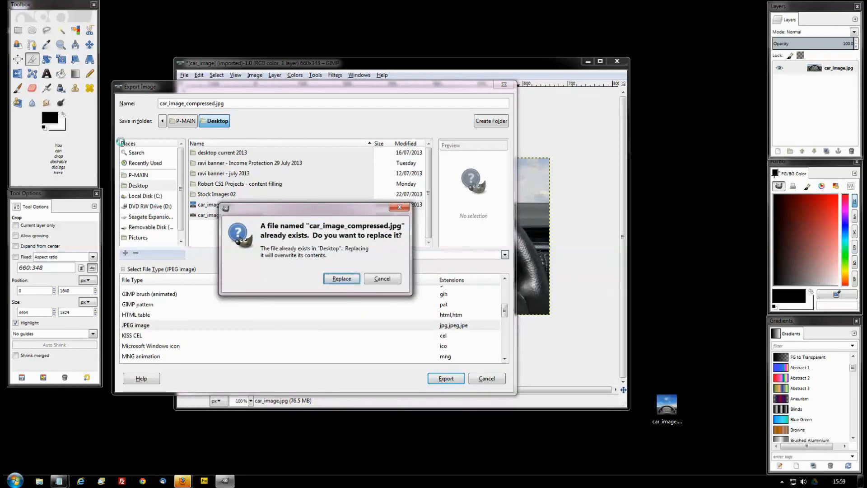
pyautogui.click(341, 281)
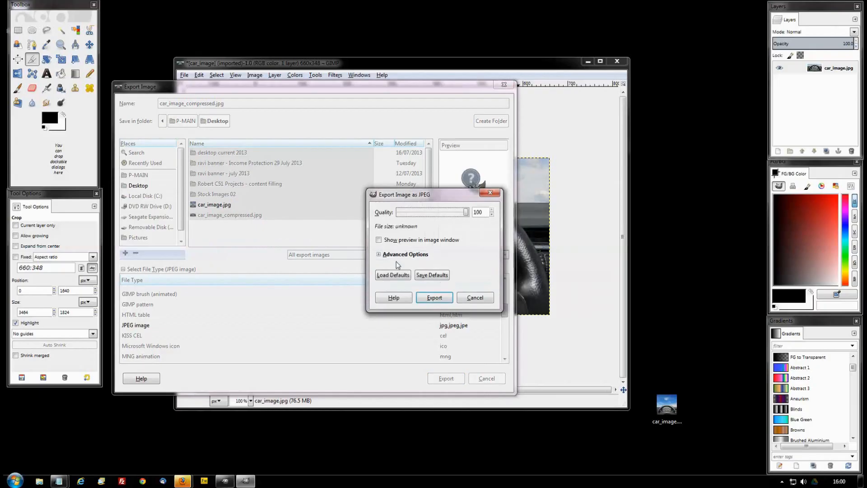
# - Move the export dialogs clear of the image and turn on the JPEG preview in the image window
pyautogui.moveTo(436, 201); pyautogui.dragTo(250, 172)
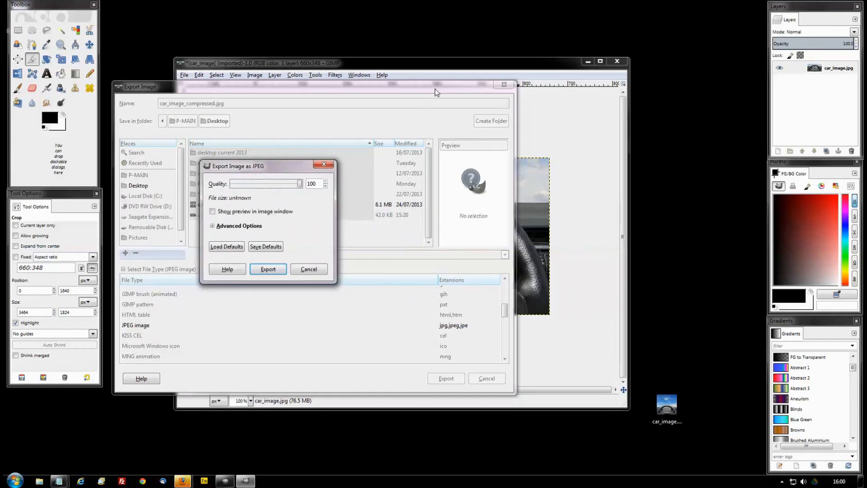
pyautogui.moveTo(251, 168); pyautogui.dragTo(317, 7)
pyautogui.moveTo(473, 89); pyautogui.dragTo(186, 140)
pyautogui.click(356, 12)
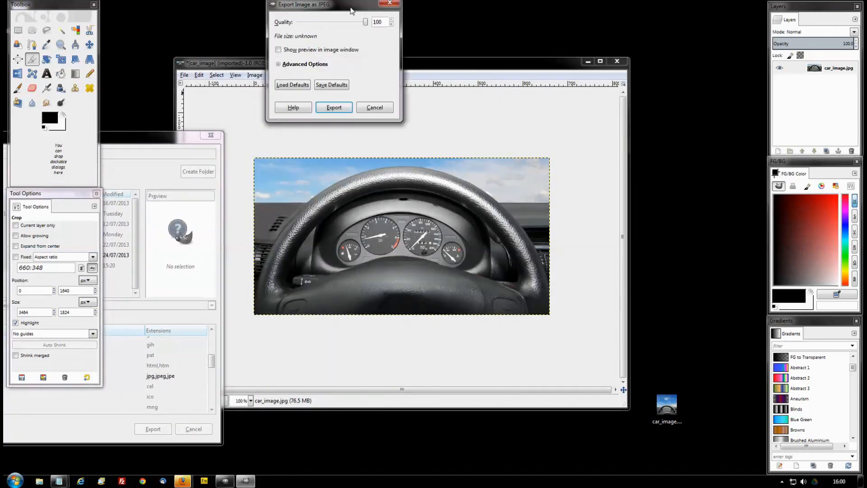
pyautogui.moveTo(366, 13); pyautogui.dragTo(371, 40)
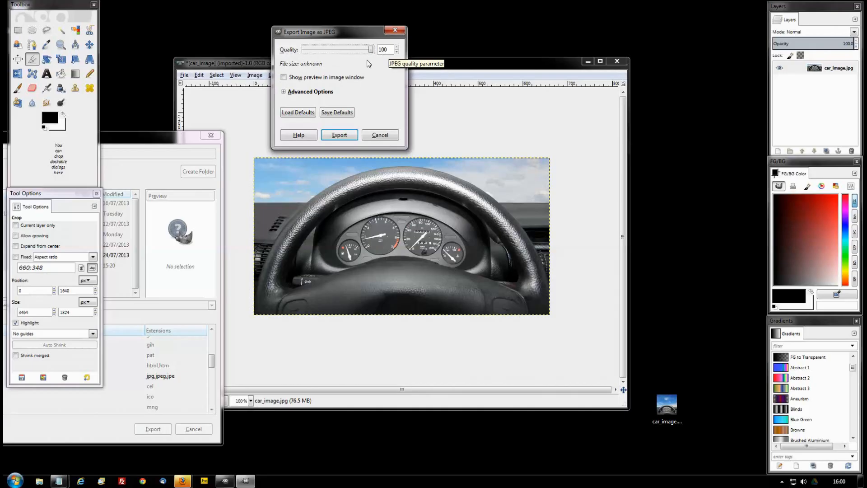
pyautogui.click(290, 80)
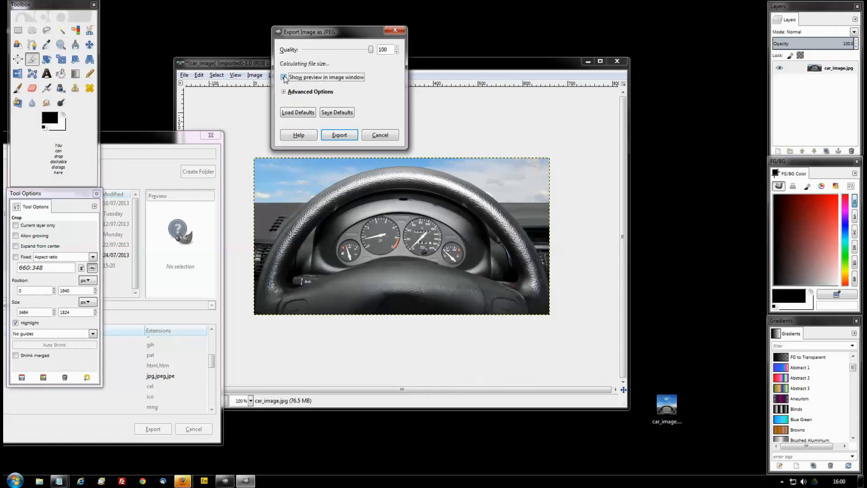
# - Lower the JPEG quality to 0 to examine the compression preview, and return it to 100
pyautogui.click(371, 50)
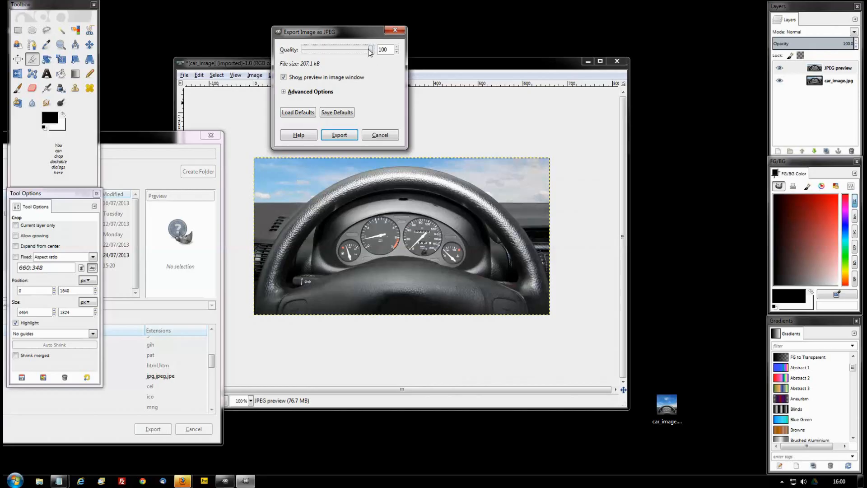
pyautogui.moveTo(370, 48); pyautogui.dragTo(294, 53)
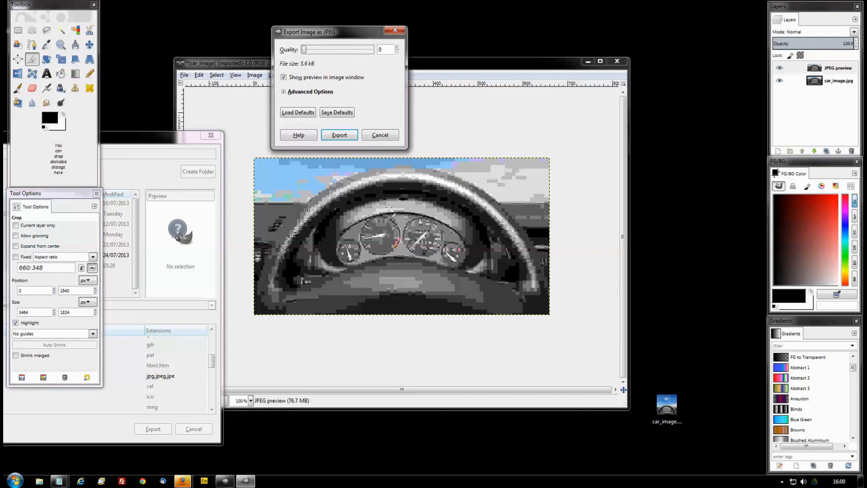
pyautogui.moveTo(304, 53); pyautogui.dragTo(373, 49)
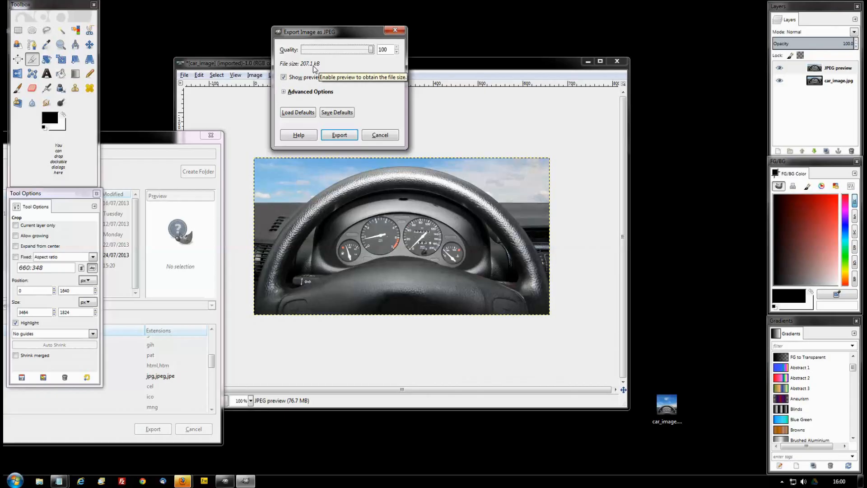
# - Open the properties of the original car_image.jpg on the desktop to check its file size
pyautogui.click(661, 403)
pyautogui.rightClick(661, 403)
pyautogui.click(671, 425)
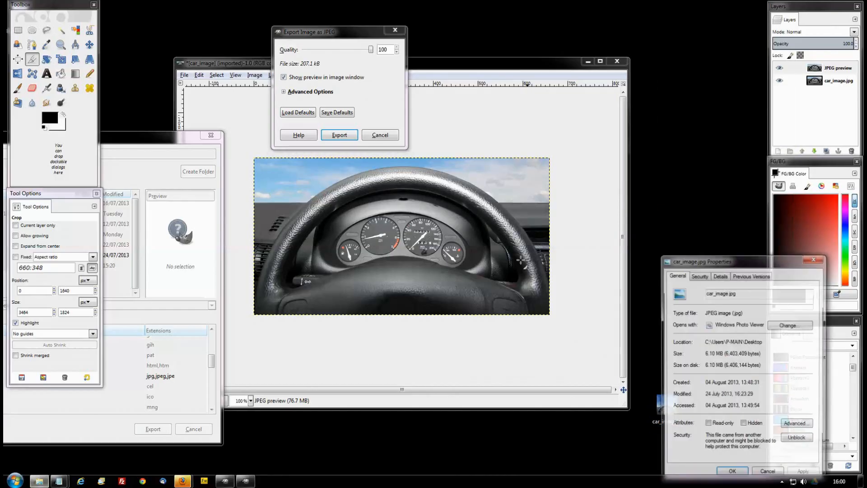
# - Check the file size in the car_image.jpg properties and close the properties window
pyautogui.moveTo(705, 354); pyautogui.dragTo(722, 356)
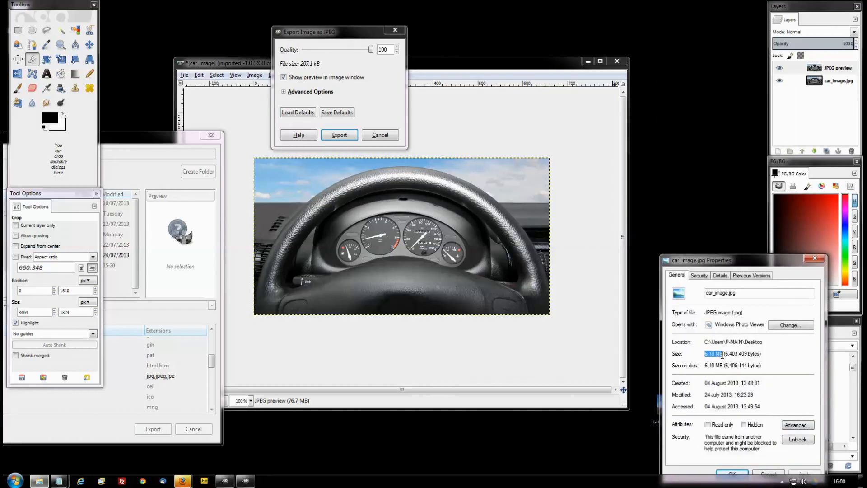
pyautogui.click(816, 259)
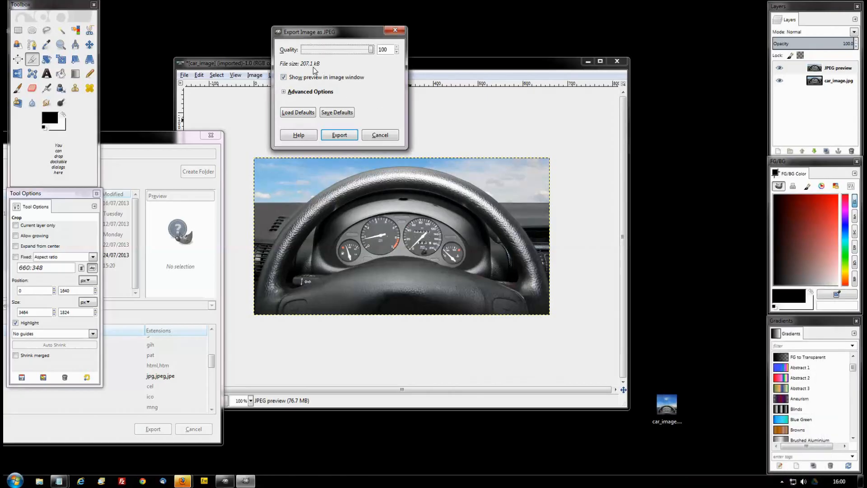
# - Set the JPEG quality to 80 and export the image as car_image_compressed.jpg
pyautogui.moveTo(338, 29); pyautogui.dragTo(380, 28)
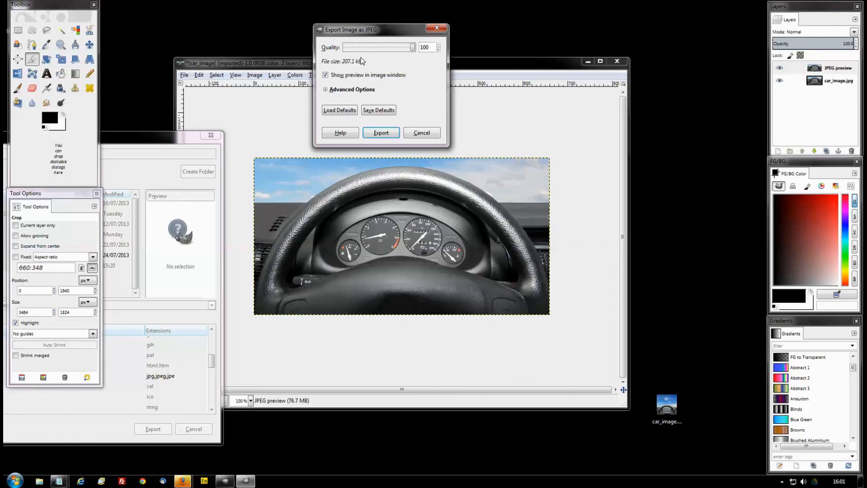
pyautogui.moveTo(413, 47); pyautogui.dragTo(399, 48)
pyautogui.click(379, 133)
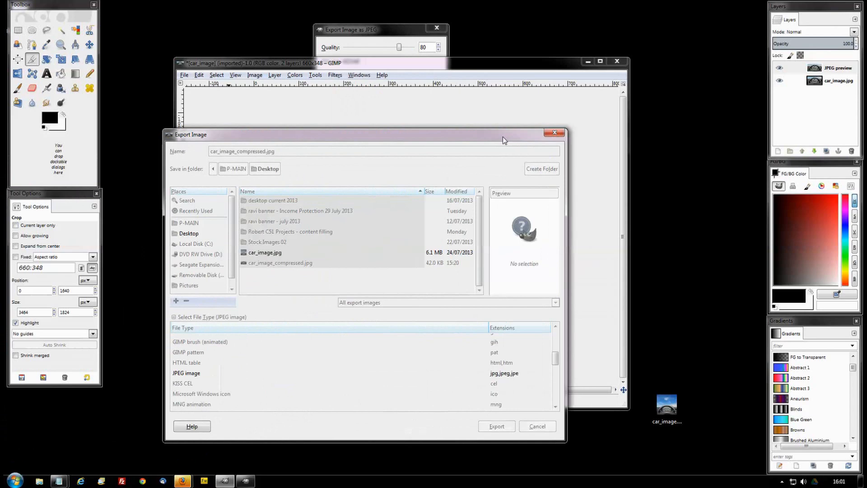
pyautogui.moveTo(503, 136); pyautogui.dragTo(490, 139)
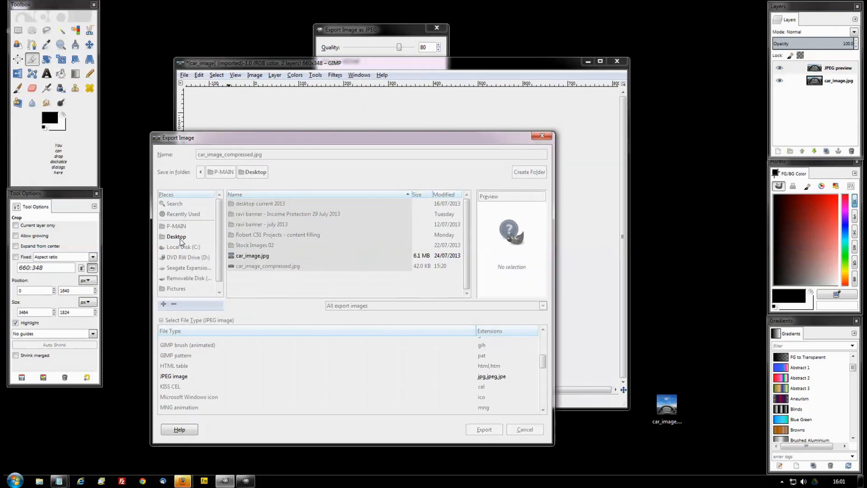
pyautogui.click(406, 50)
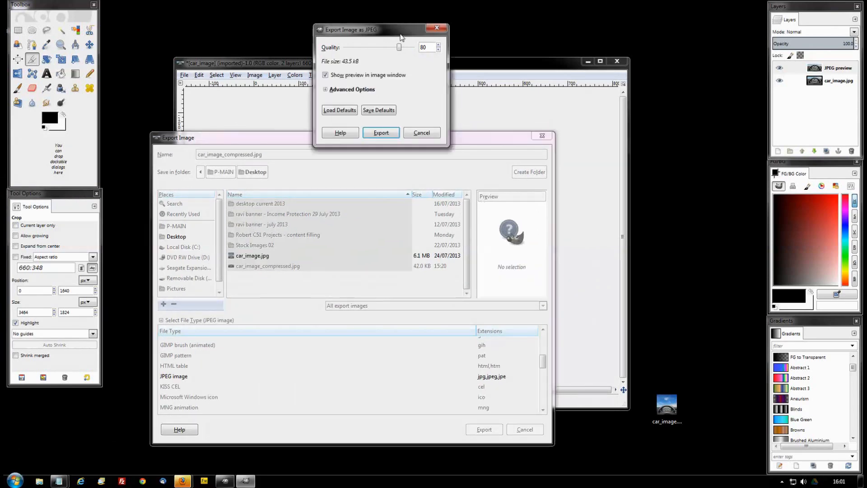
pyautogui.click(381, 133)
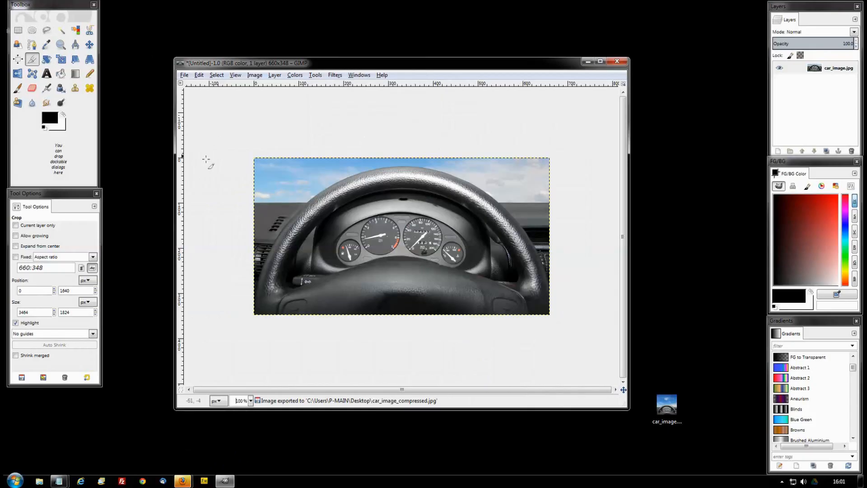
# - Minimize GIMP and place car_image_compressed.jpg and car_image.jpg next to each other on the desktop
pyautogui.click(588, 62)
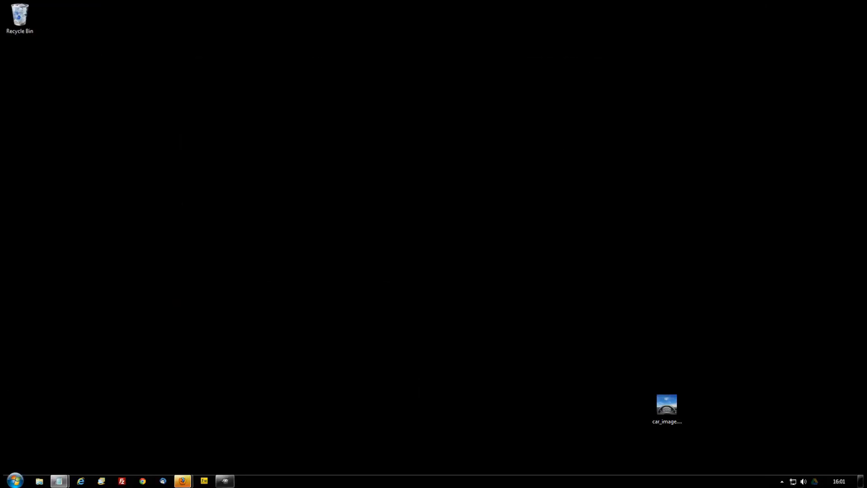
pyautogui.moveTo(866, 231); pyautogui.dragTo(534, 235)
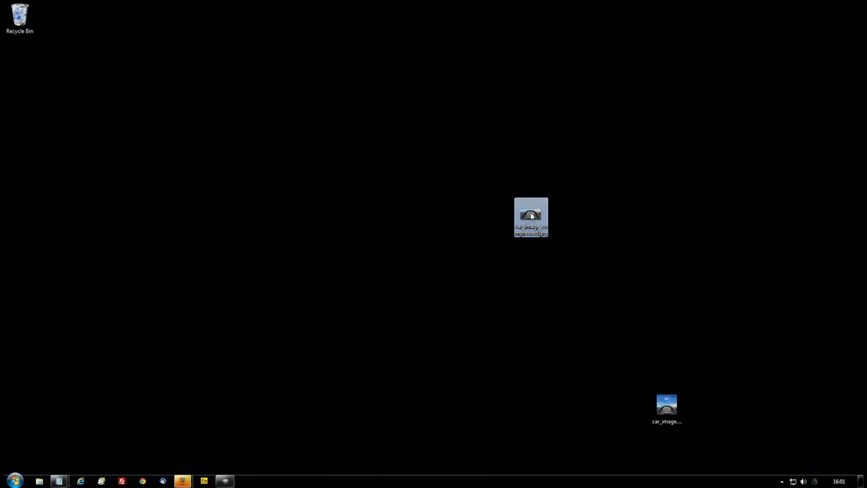
pyautogui.moveTo(532, 216)
pyautogui.moveTo(532, 216); pyautogui.dragTo(448, 220)
pyautogui.moveTo(666, 409); pyautogui.dragTo(503, 222)
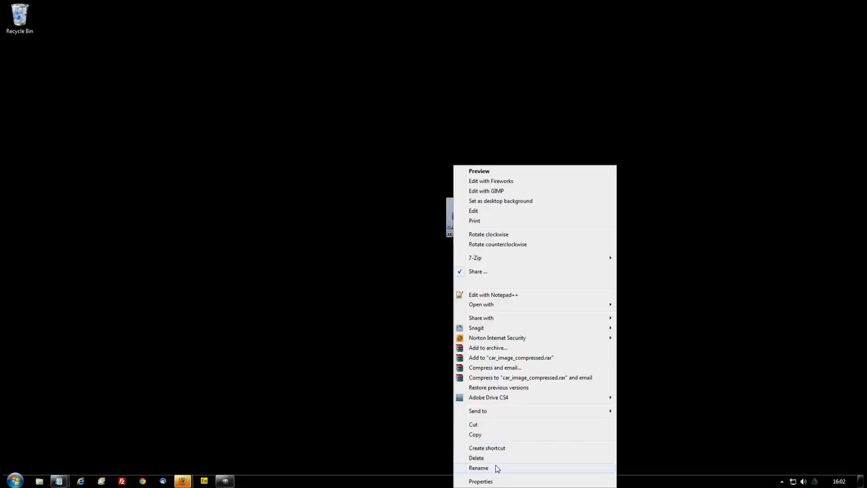
# - Compare the file sizes of car_image_compressed.jpg and car_image.jpg in their properties windows, and close both windows
pyautogui.click(493, 481)
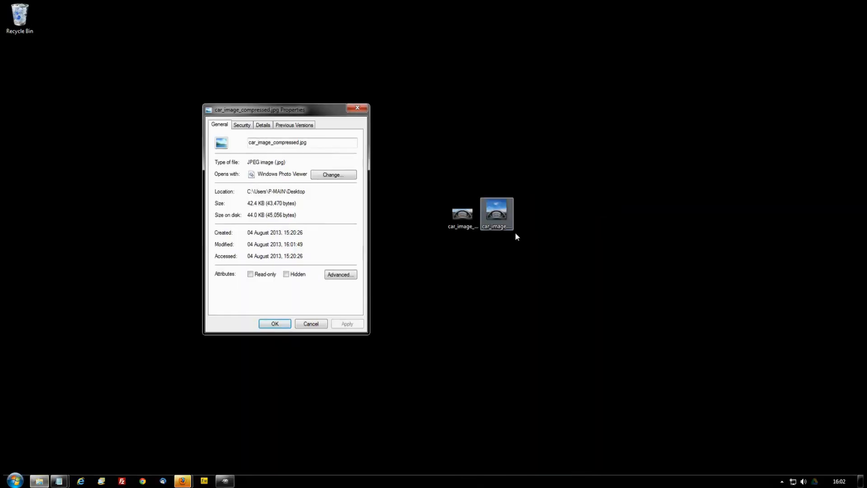
pyautogui.rightClick(499, 215)
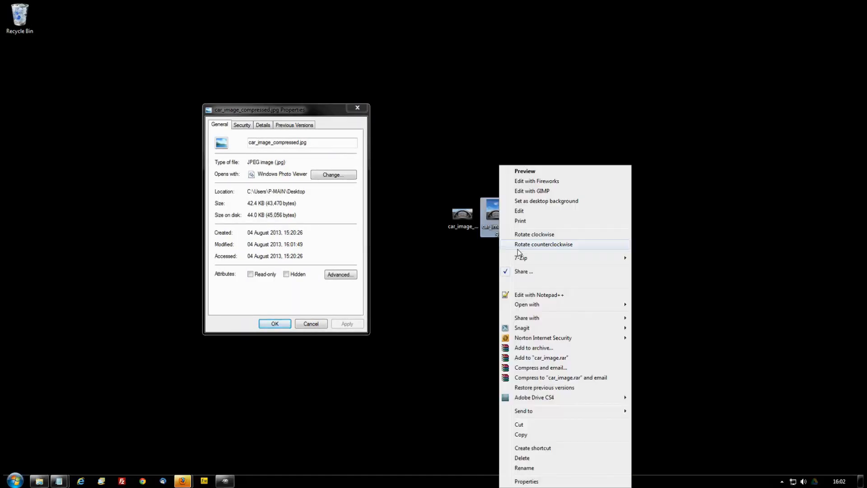
pyautogui.click(545, 482)
pyautogui.moveTo(581, 217); pyautogui.dragTo(625, 114)
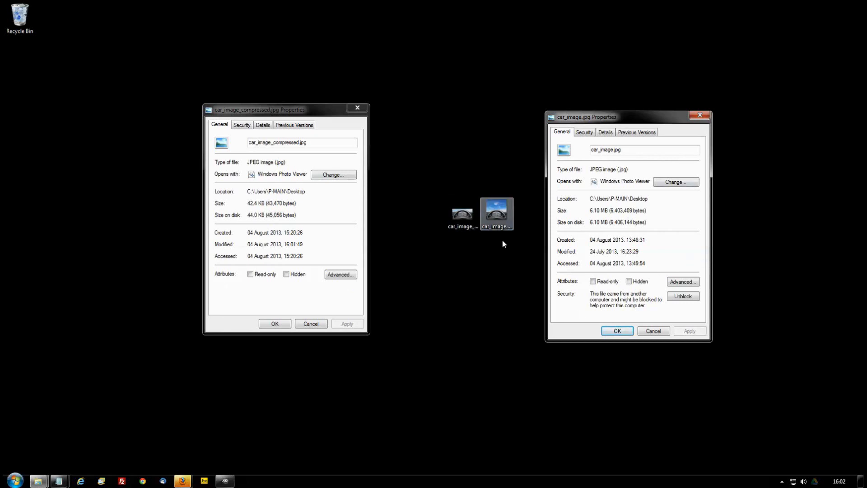
pyautogui.click(496, 210)
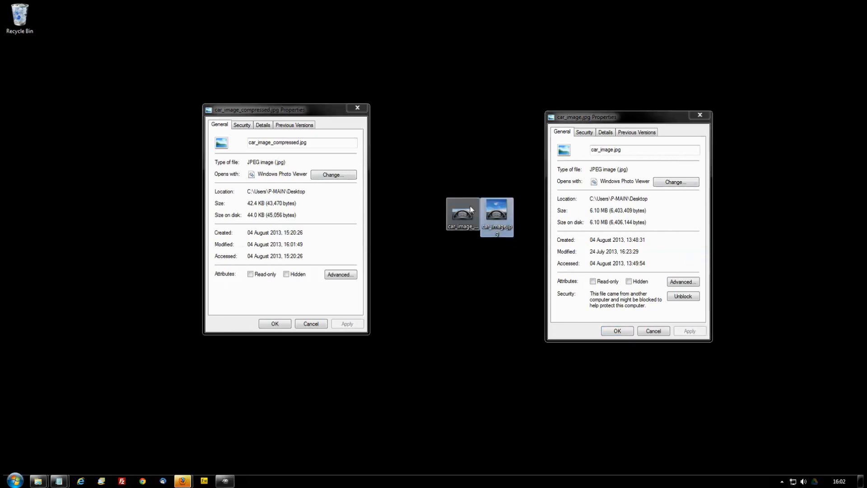
pyautogui.click(432, 260)
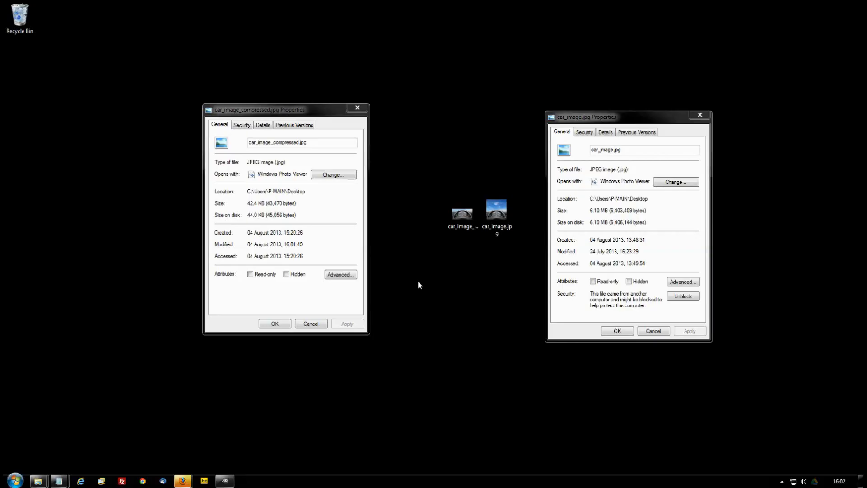
pyautogui.moveTo(309, 322); pyautogui.dragTo(263, 328)
pyautogui.click(267, 326)
pyautogui.click(618, 331)
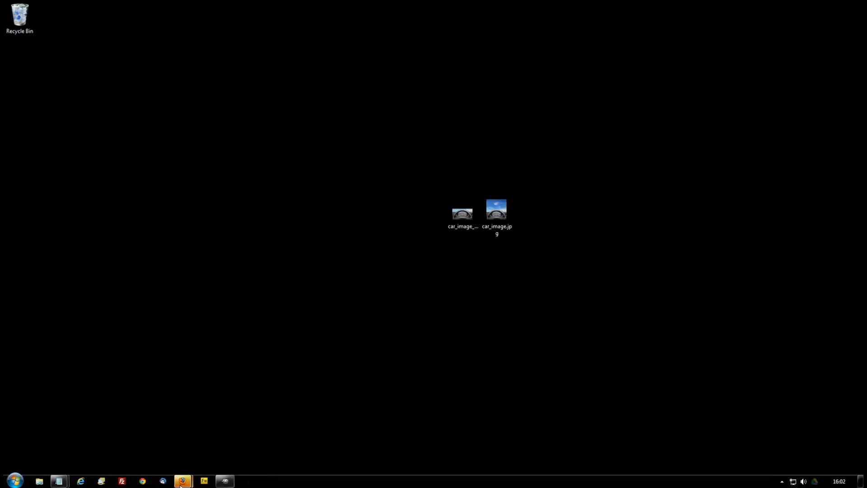
# - Switch to Firefox with the dcpweb.co.uk homepage, turn off the MeasureIt overlay and reload the page
pyautogui.moveTo(182, 480)
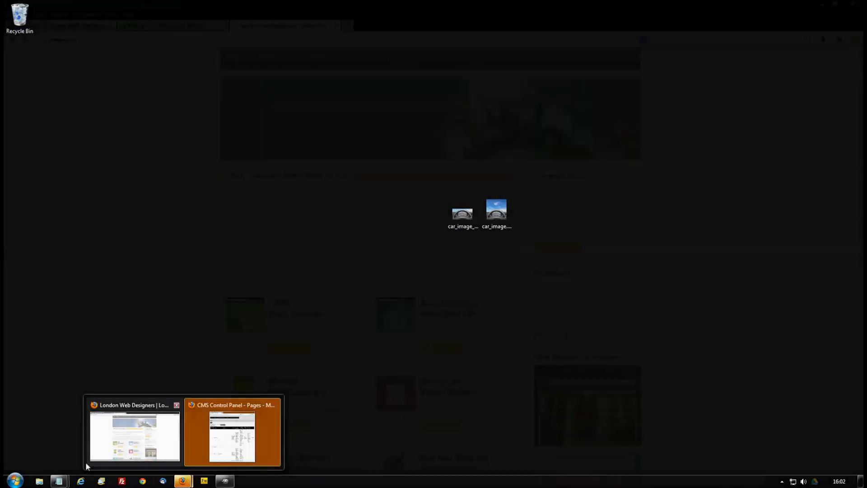
pyautogui.click(113, 447)
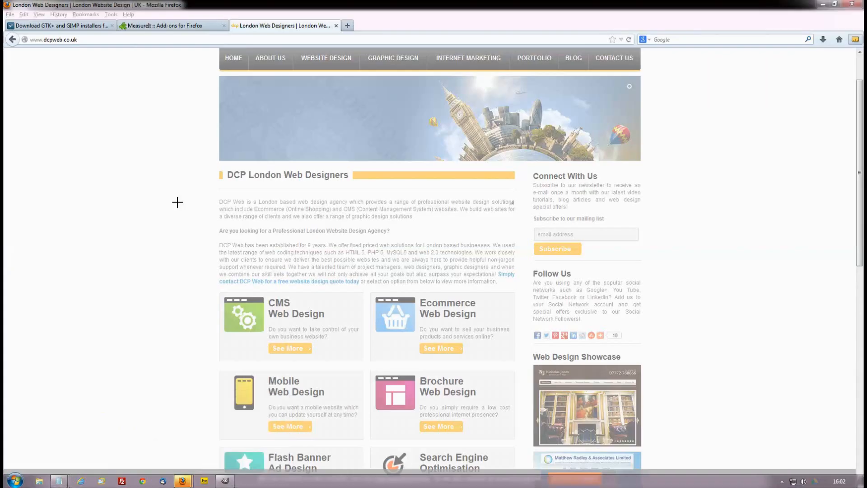
pyautogui.click(857, 40)
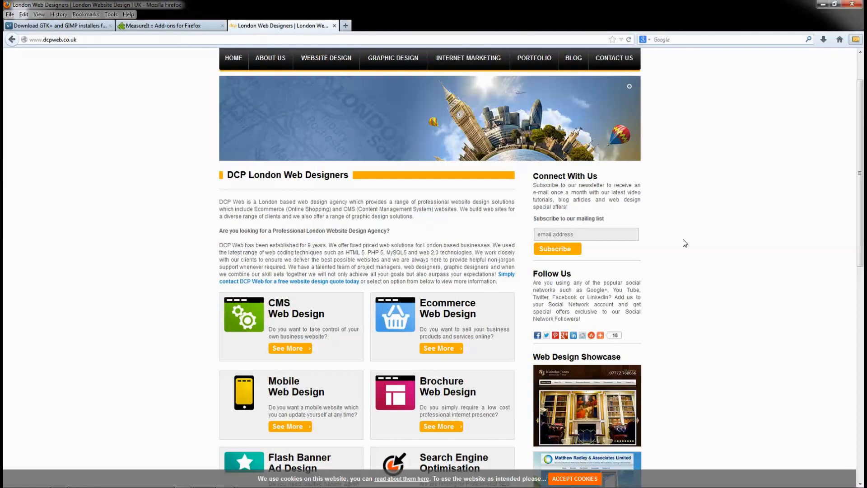
pyautogui.scroll(1, 675, 136)
pyautogui.scroll(1, 677, 102)
pyautogui.click(628, 40)
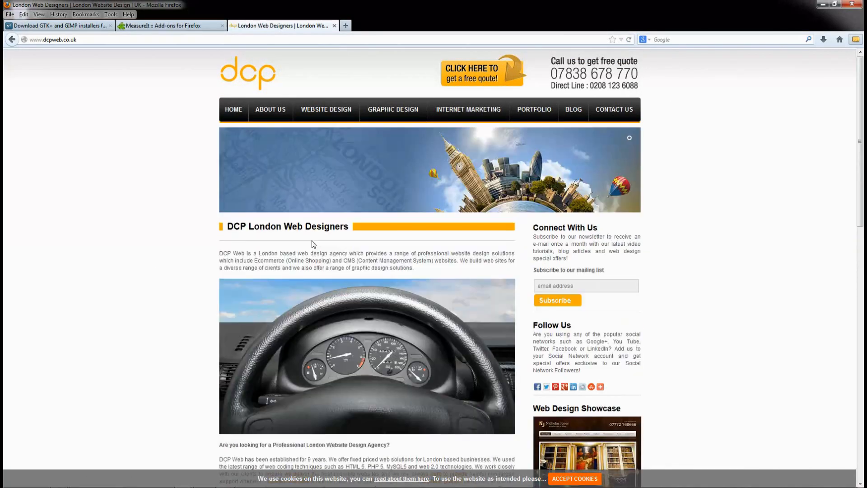
# - Open the image information for the car photo inserted in the homepage text
pyautogui.scroll(-4, 411, 328)
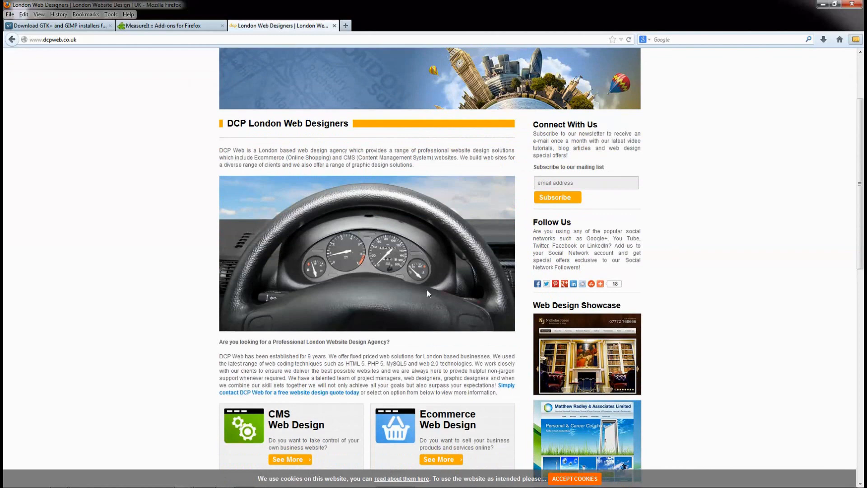
pyautogui.moveTo(219, 342); pyautogui.dragTo(375, 352)
pyautogui.click(375, 352)
pyautogui.rightClick(366, 258)
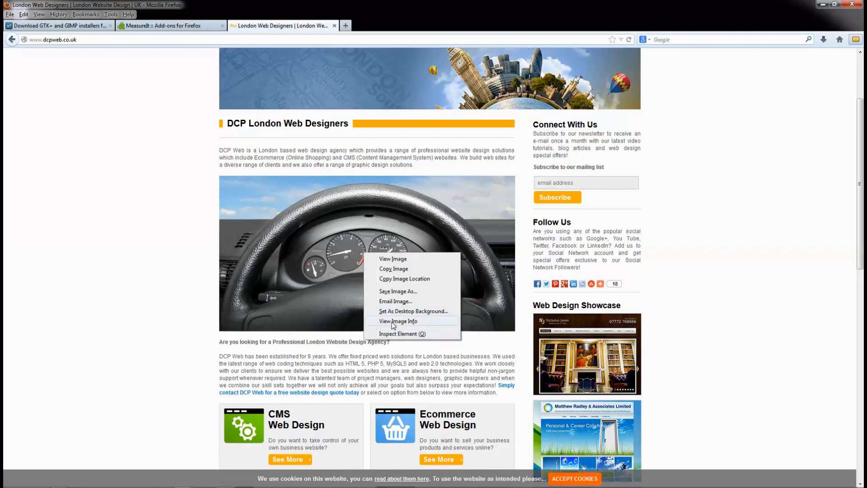
pyautogui.rightClick(301, 262)
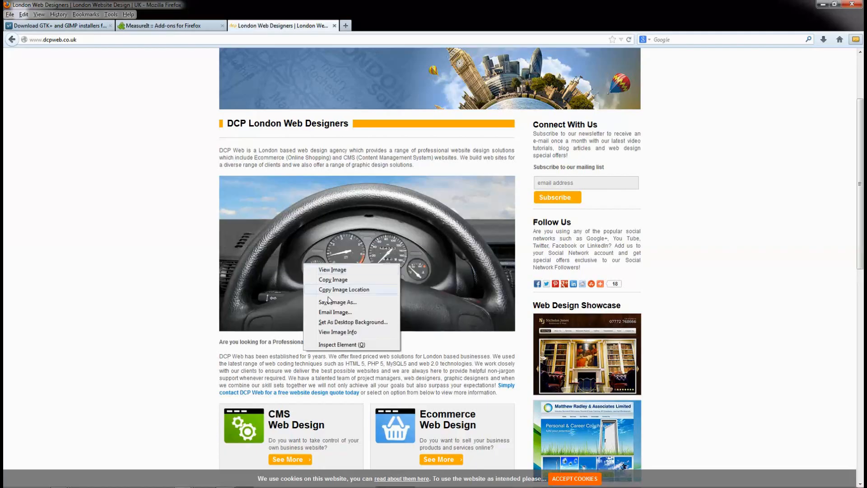
pyautogui.click(338, 332)
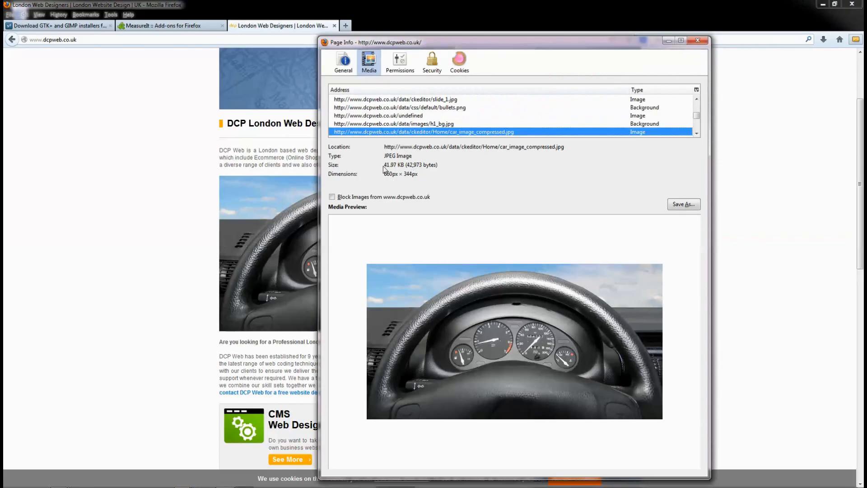
# - Examine the file size of the uploaded car_image_compressed.jpg, and close the page information to return to the homepage
pyautogui.moveTo(384, 165); pyautogui.dragTo(443, 167)
pyautogui.click(442, 167)
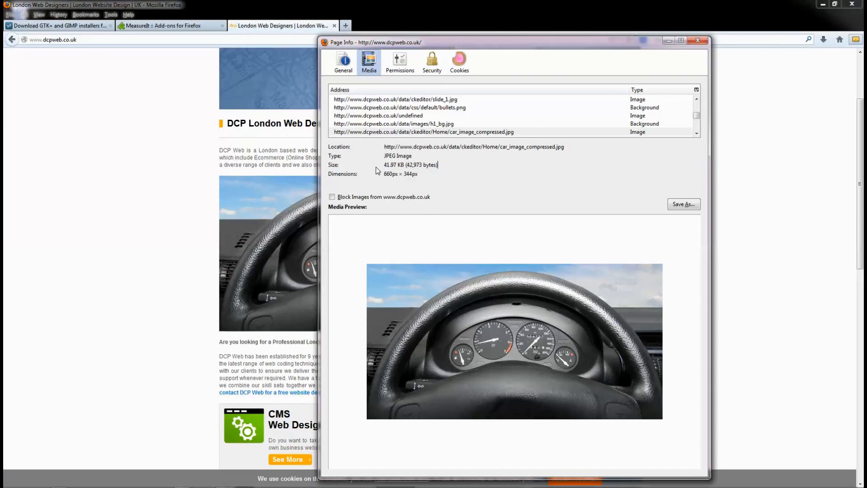
pyautogui.moveTo(386, 165)
pyautogui.mouseDown()
pyautogui.moveTo(447, 165)
pyautogui.moveTo(379, 175)
pyautogui.mouseUp()
pyautogui.click(447, 166)
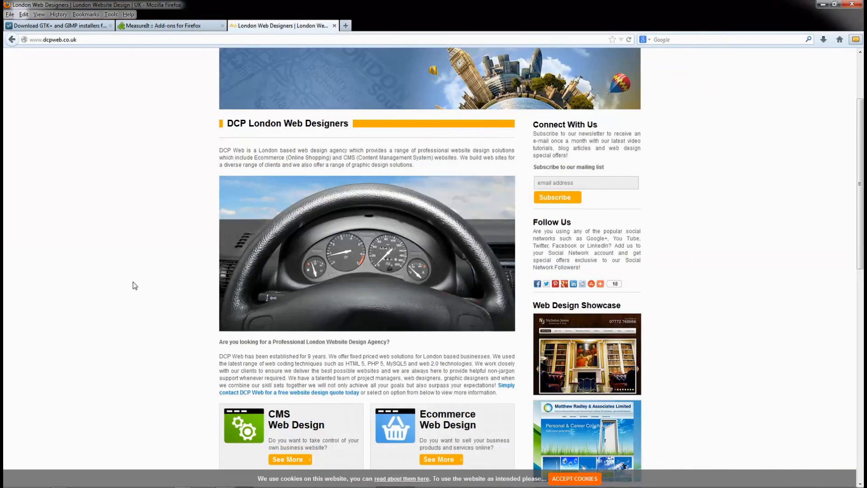
pyautogui.scroll(4, 139, 324)
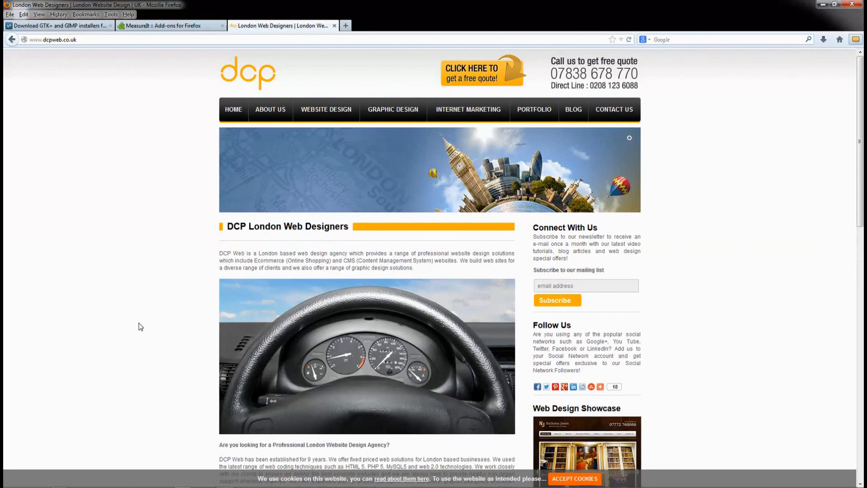